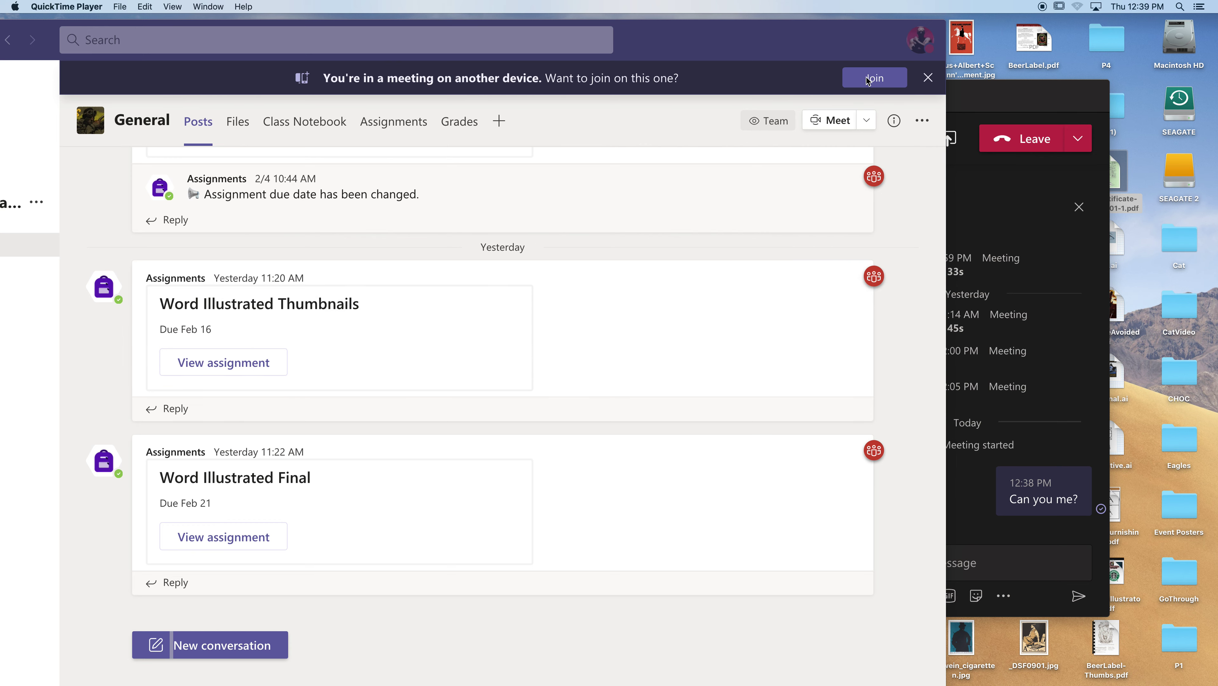
- Present Screen #1 to the Teams class meeting, then switch to Illustrator
click(868, 79)
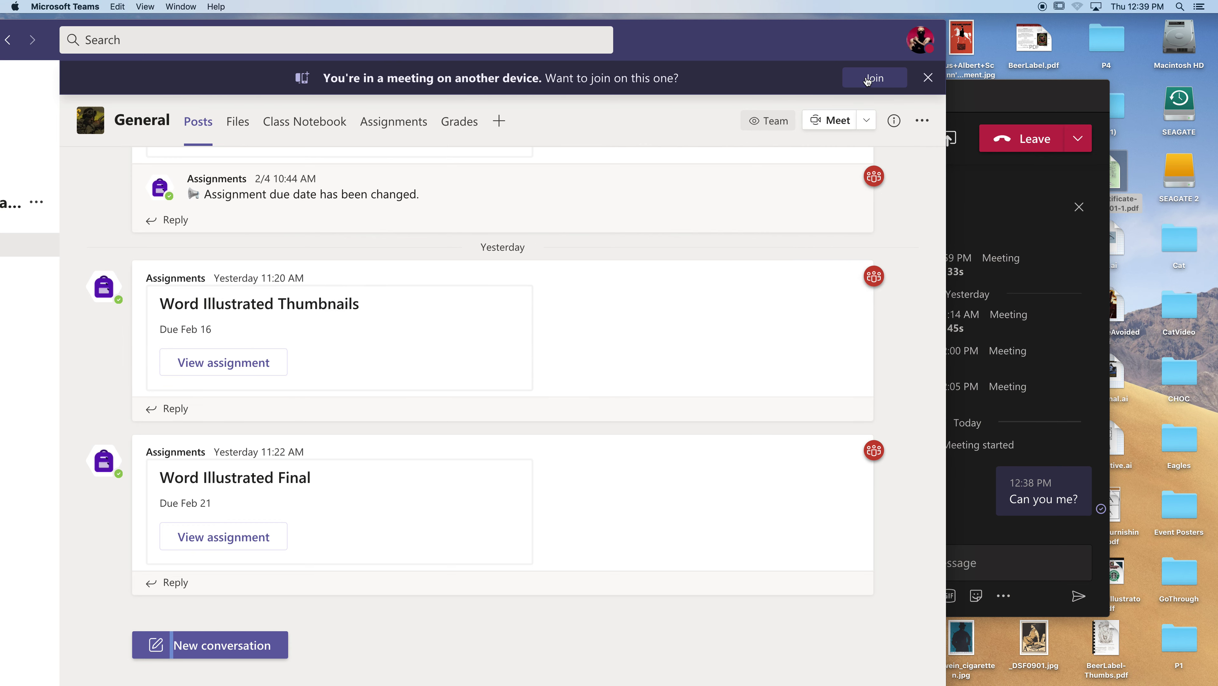
click(1040, 98)
click(947, 138)
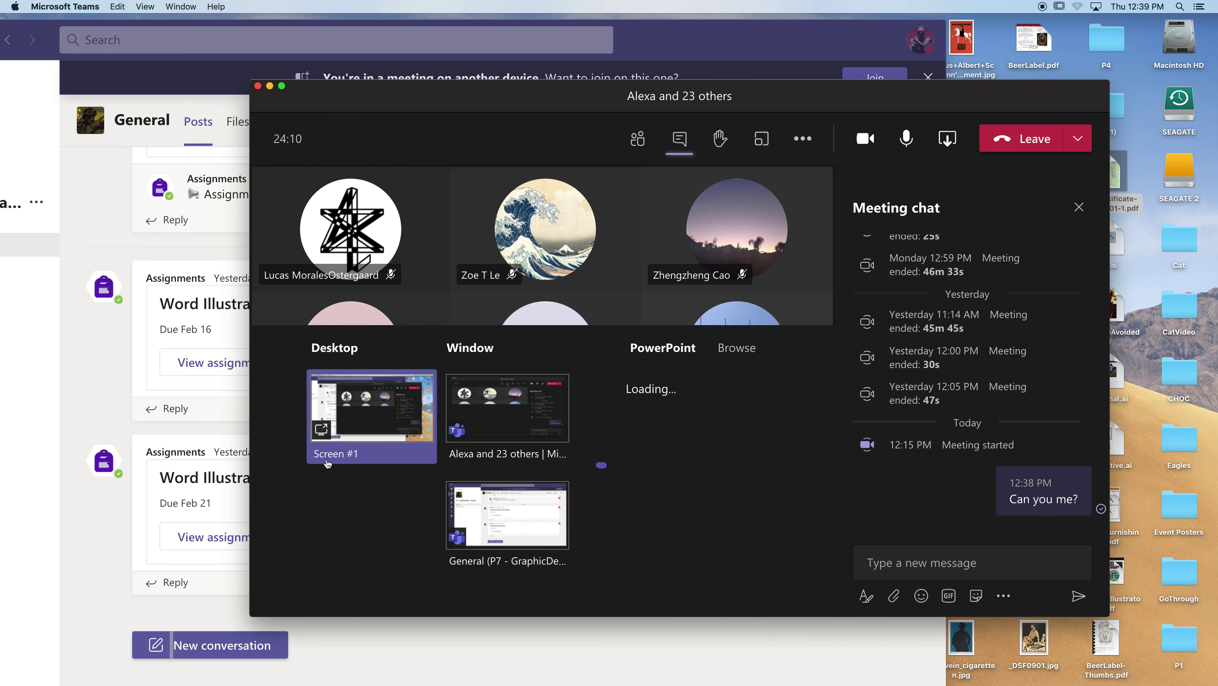
click(354, 404)
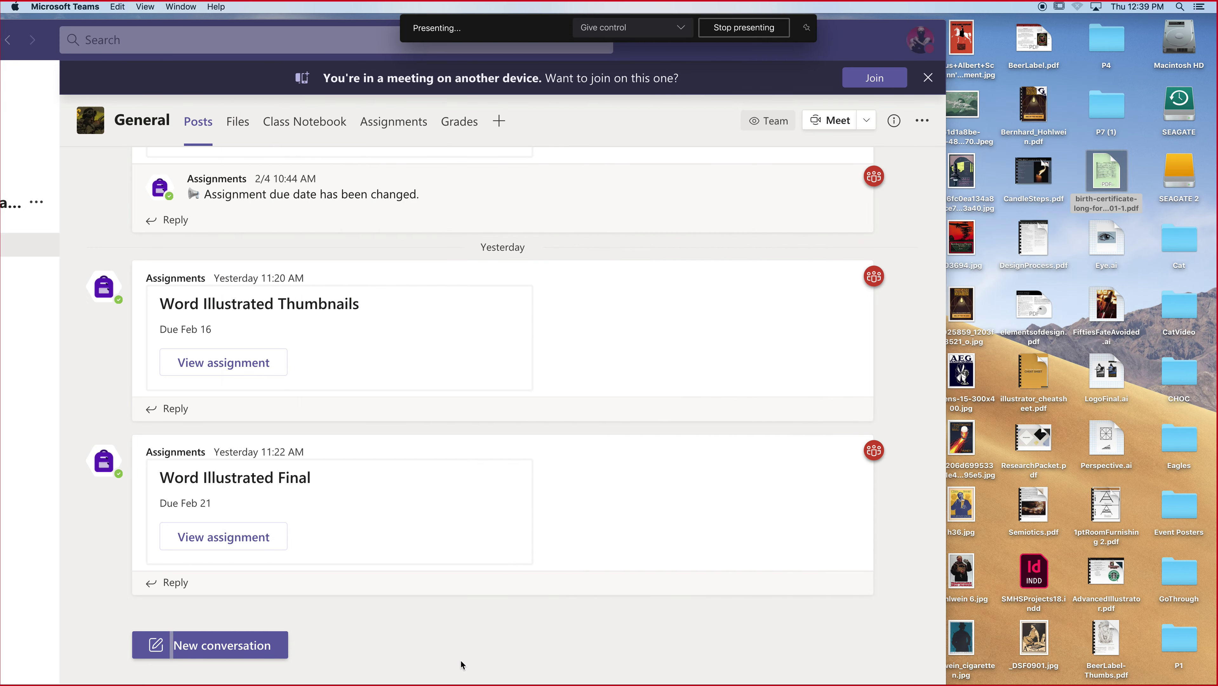
click(548, 653)
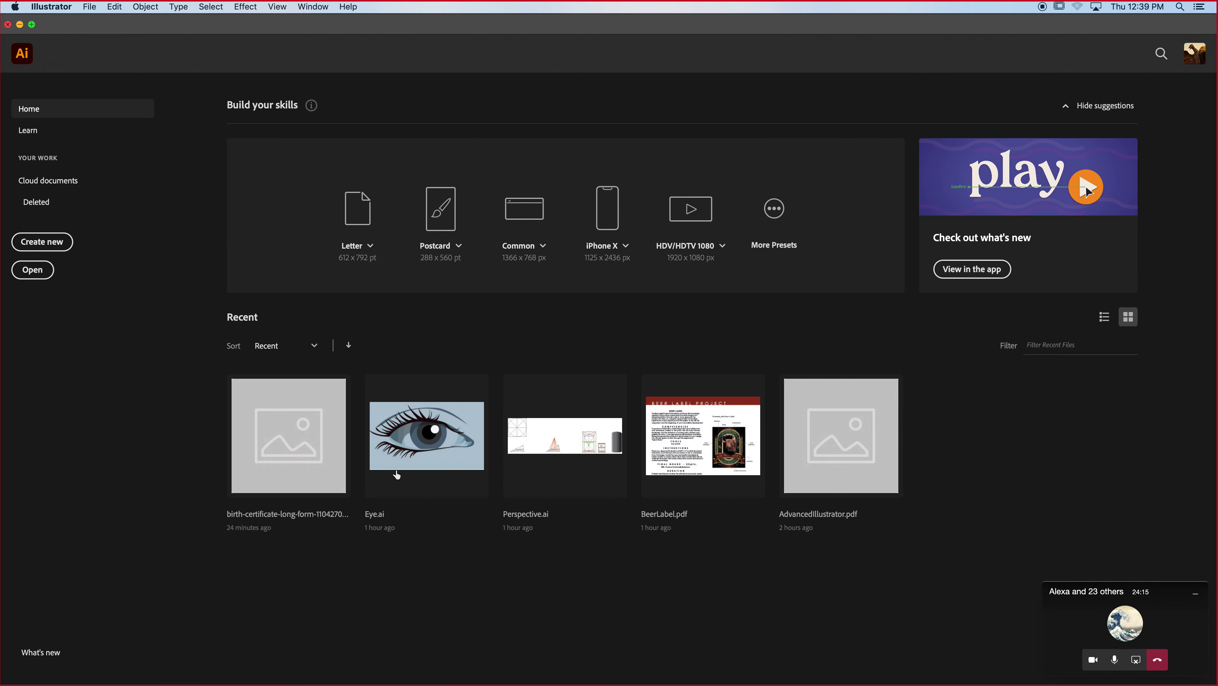
- Create a new Letter-size document and type STRONG on the page
click(31, 245)
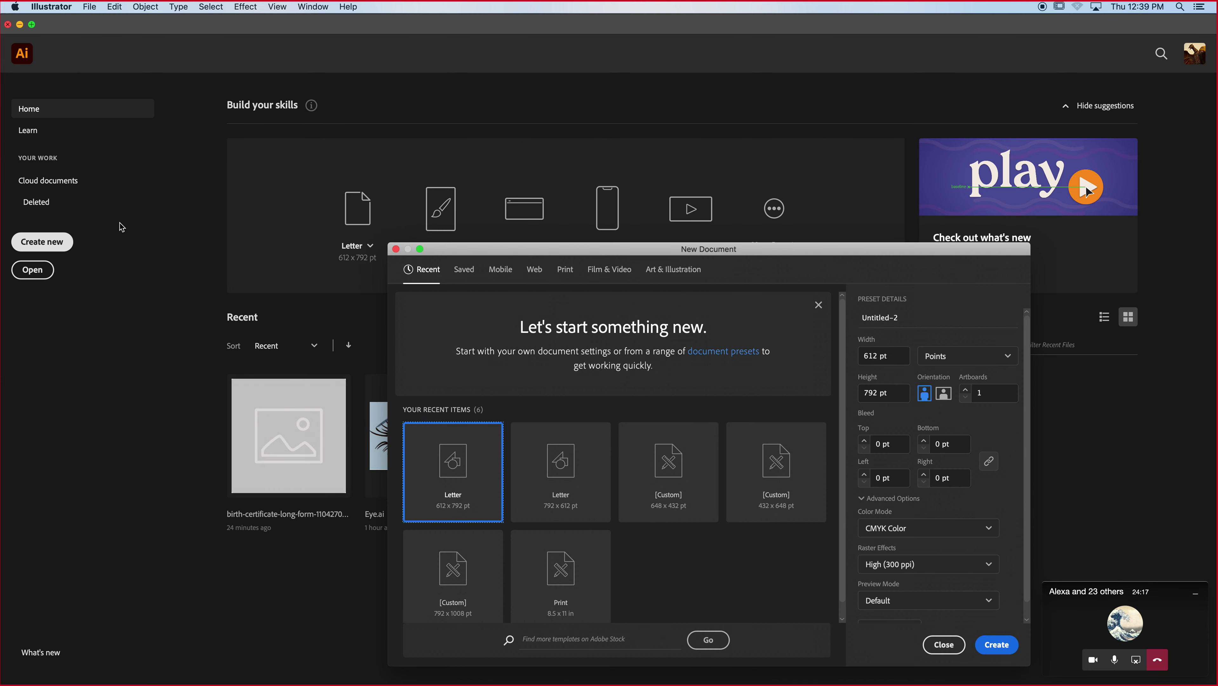
click(989, 646)
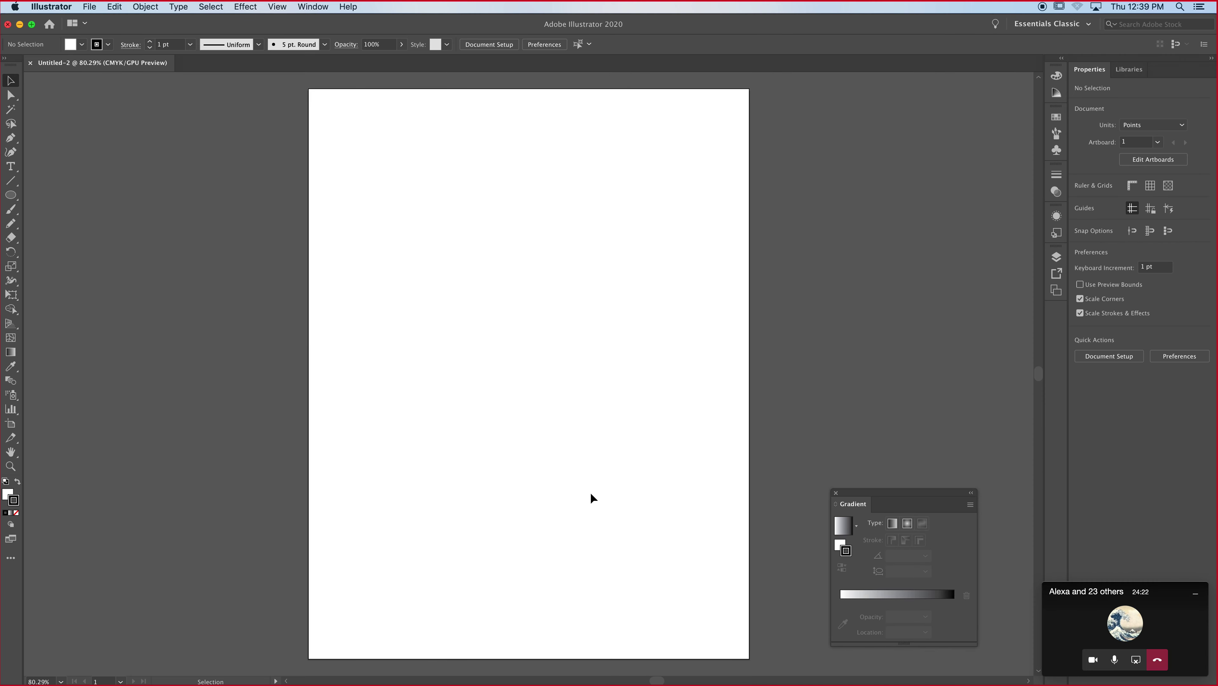
key(t)
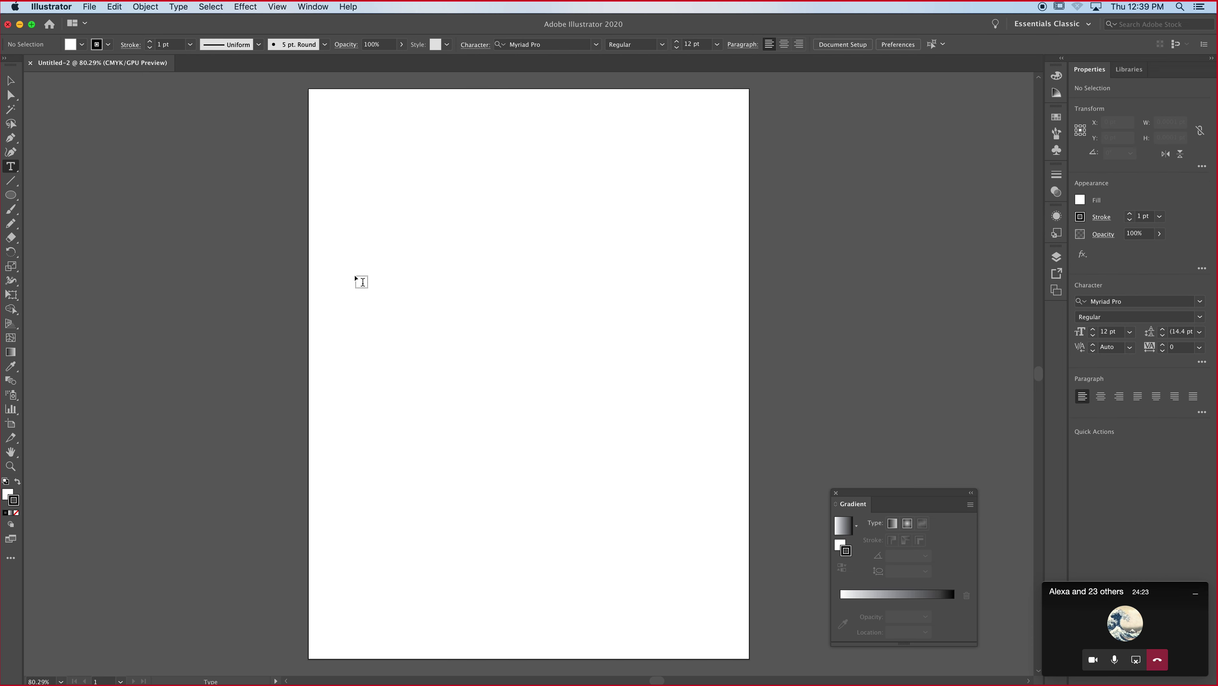
click(356, 278)
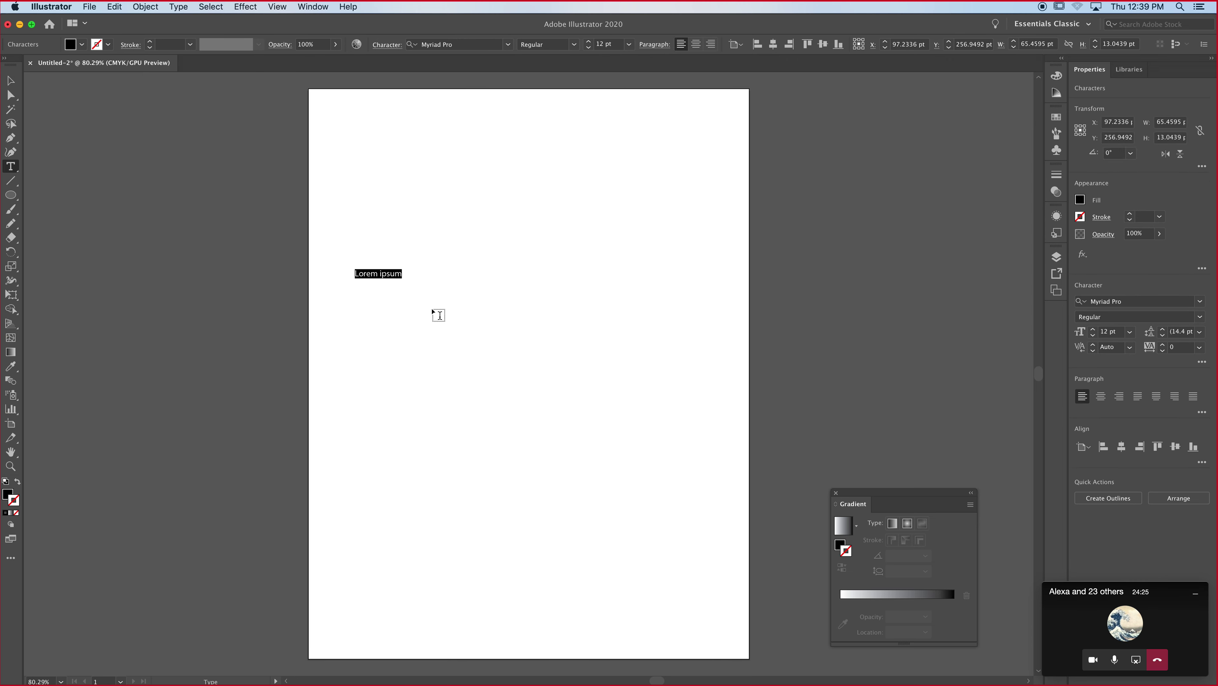
text(STRONG)
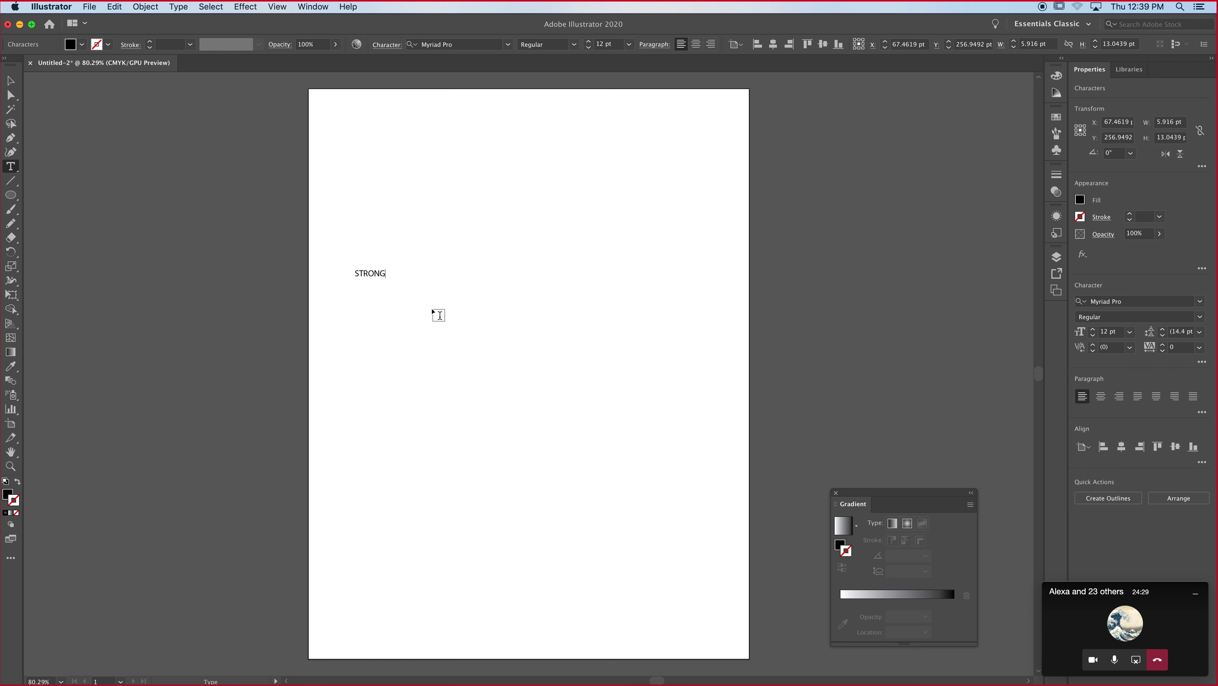
- Enlarge STRONG to about 137 pt and nudge it into the upper middle
click(10, 80)
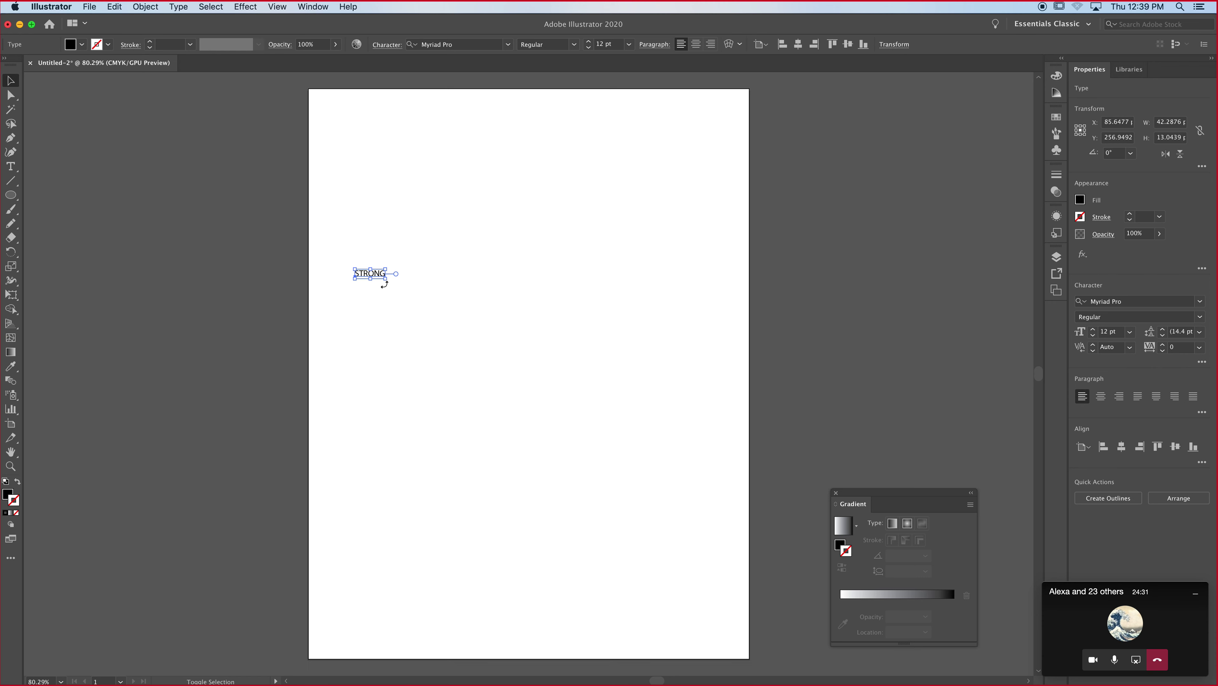
drag(387, 281, 703, 464)
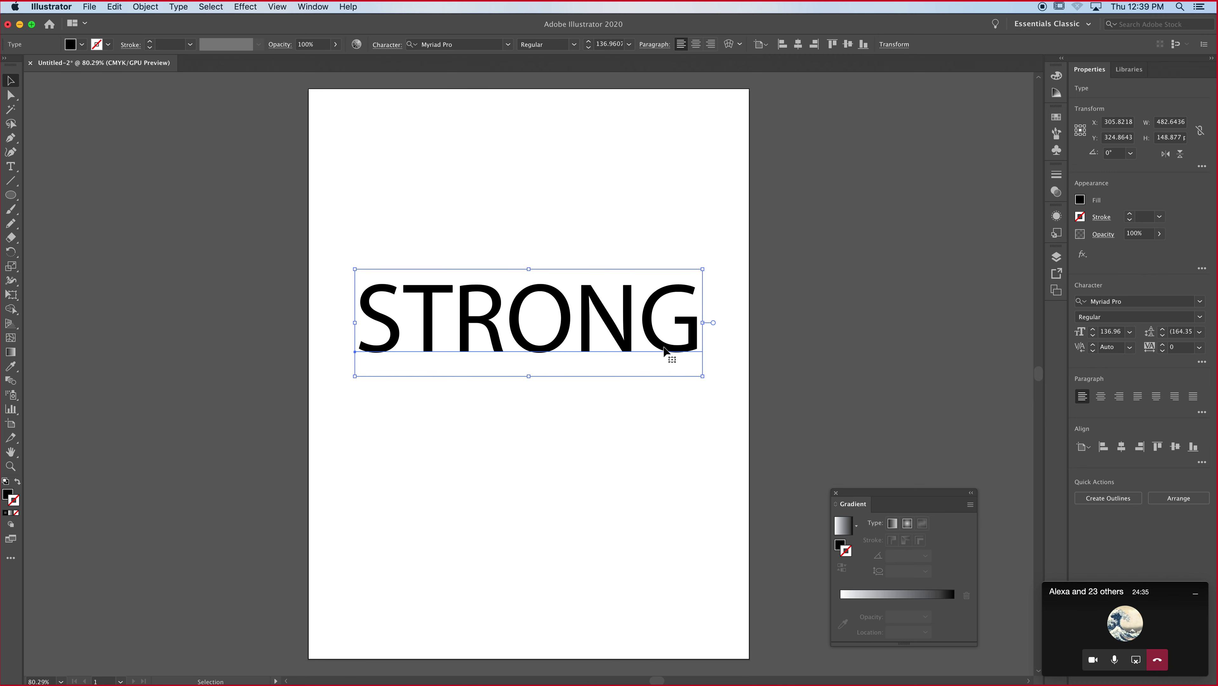
drag(666, 353, 652, 343)
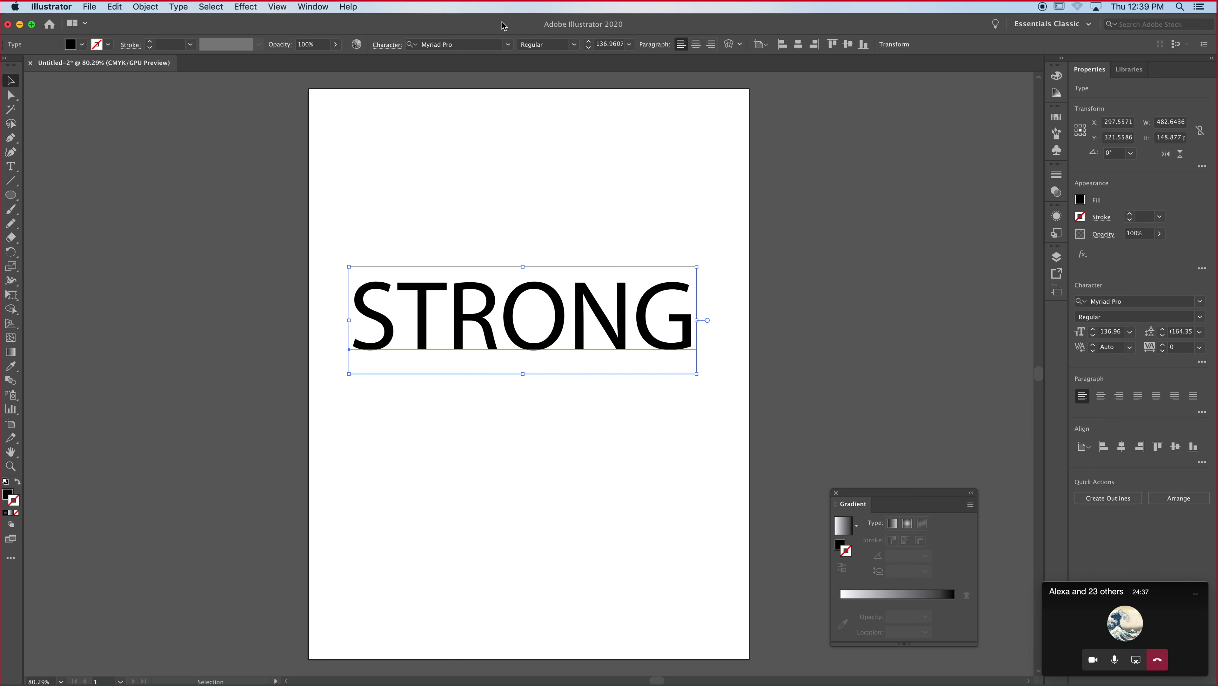
click(508, 45)
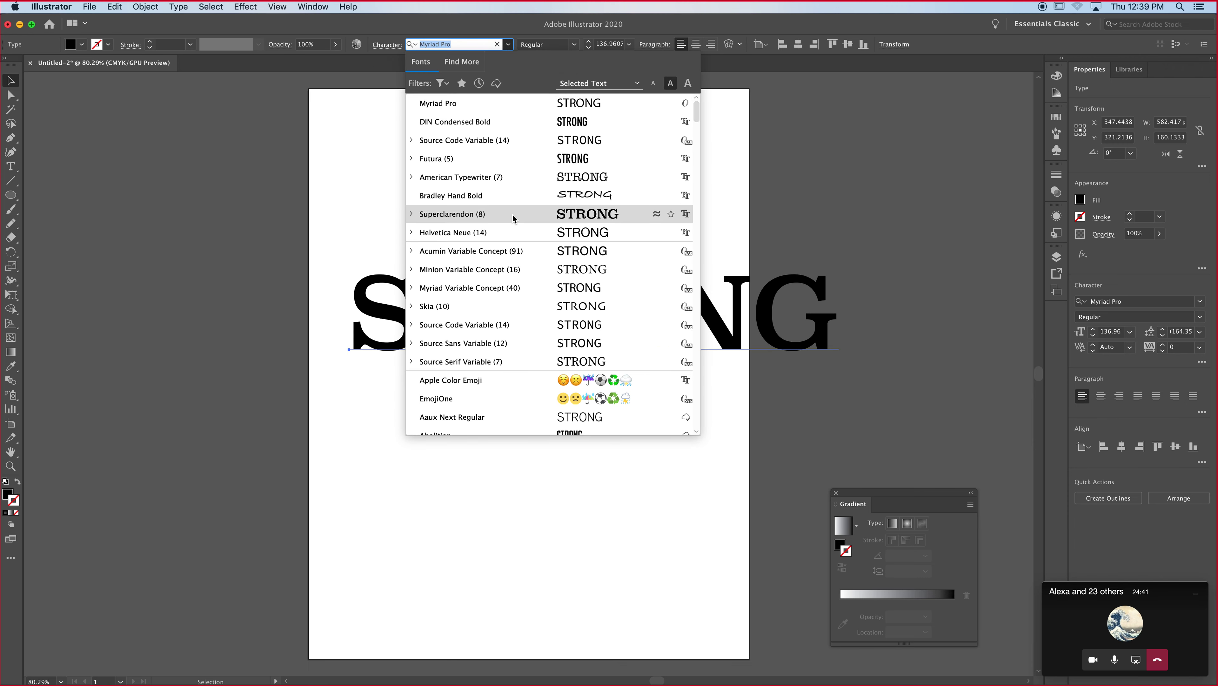
- Browse the font list and filter it to Sans Serif typefaces only
scroll(538, 250, down, 10)
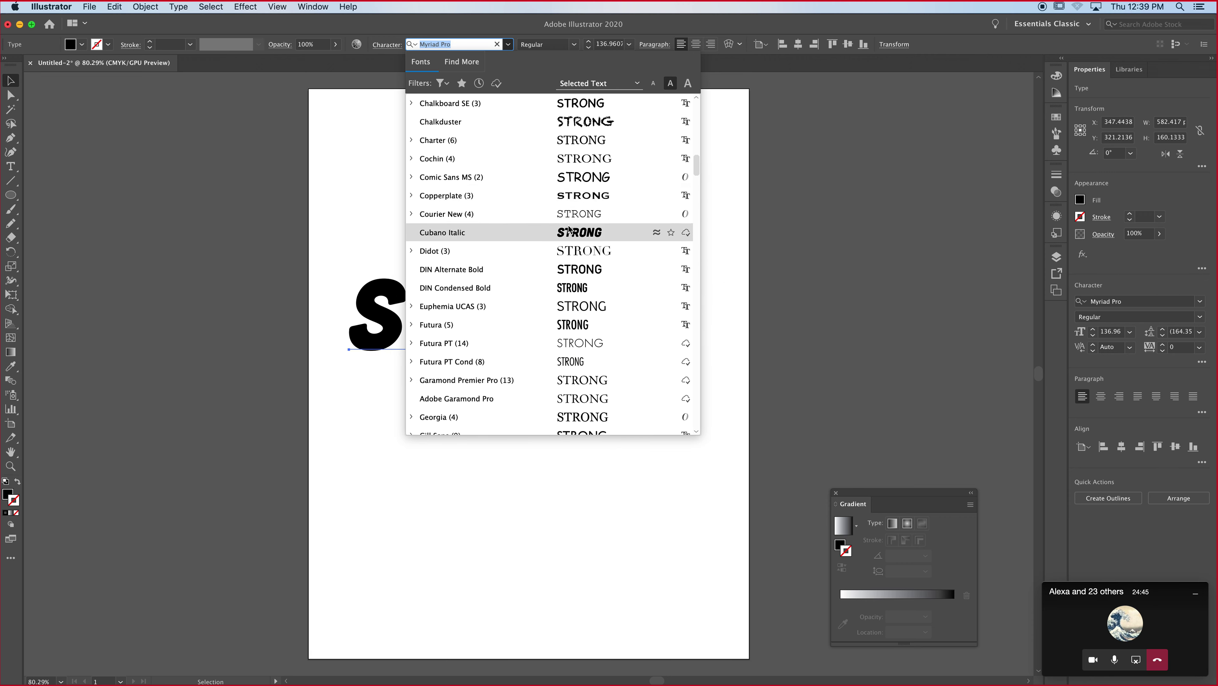
scroll(581, 236, down, 10)
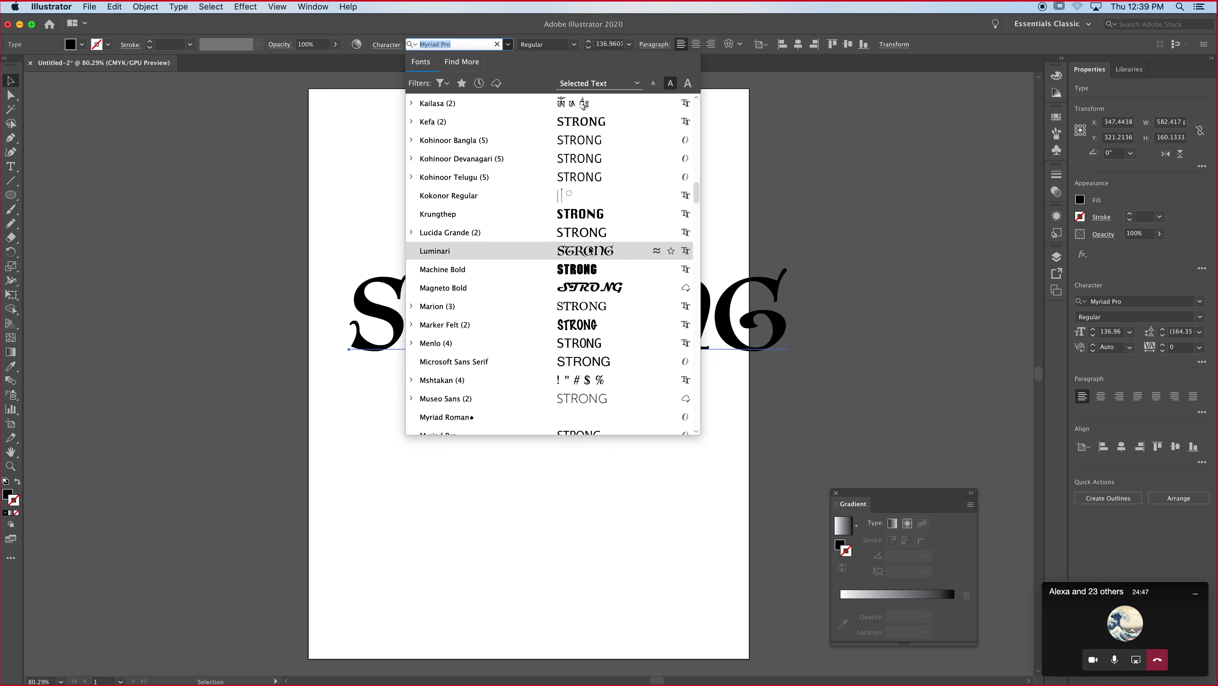
scroll(588, 250, down, 8)
scroll(588, 249, down, 6)
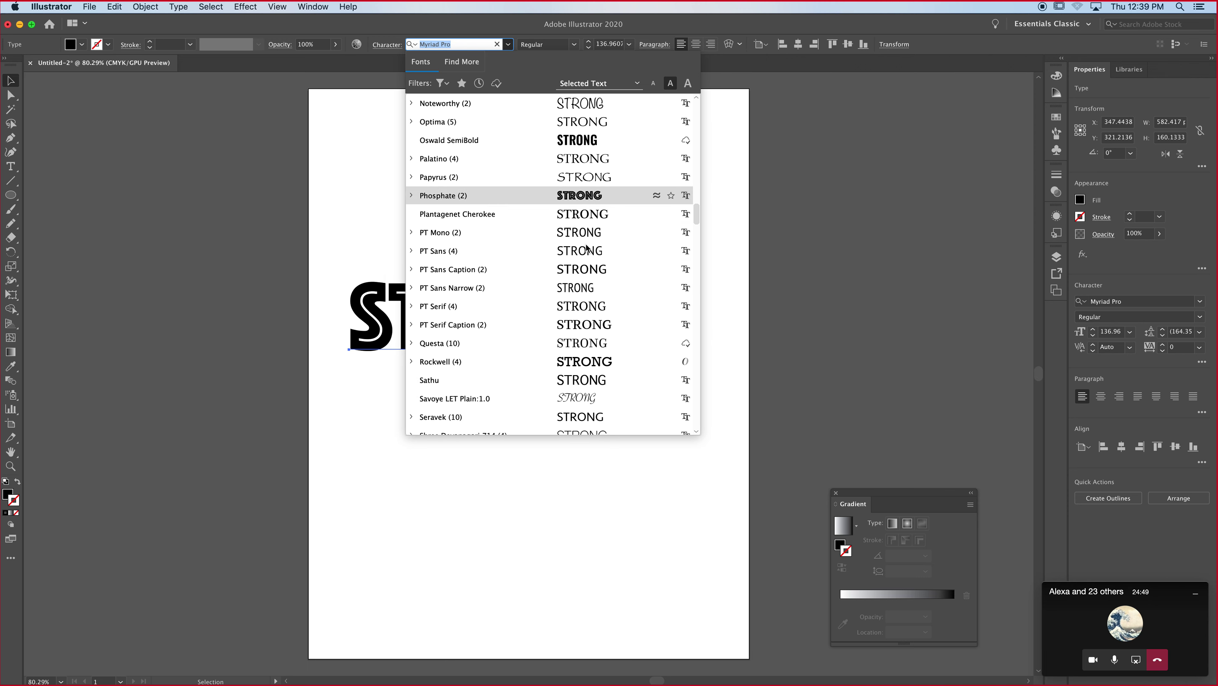
scroll(586, 247, down, 10)
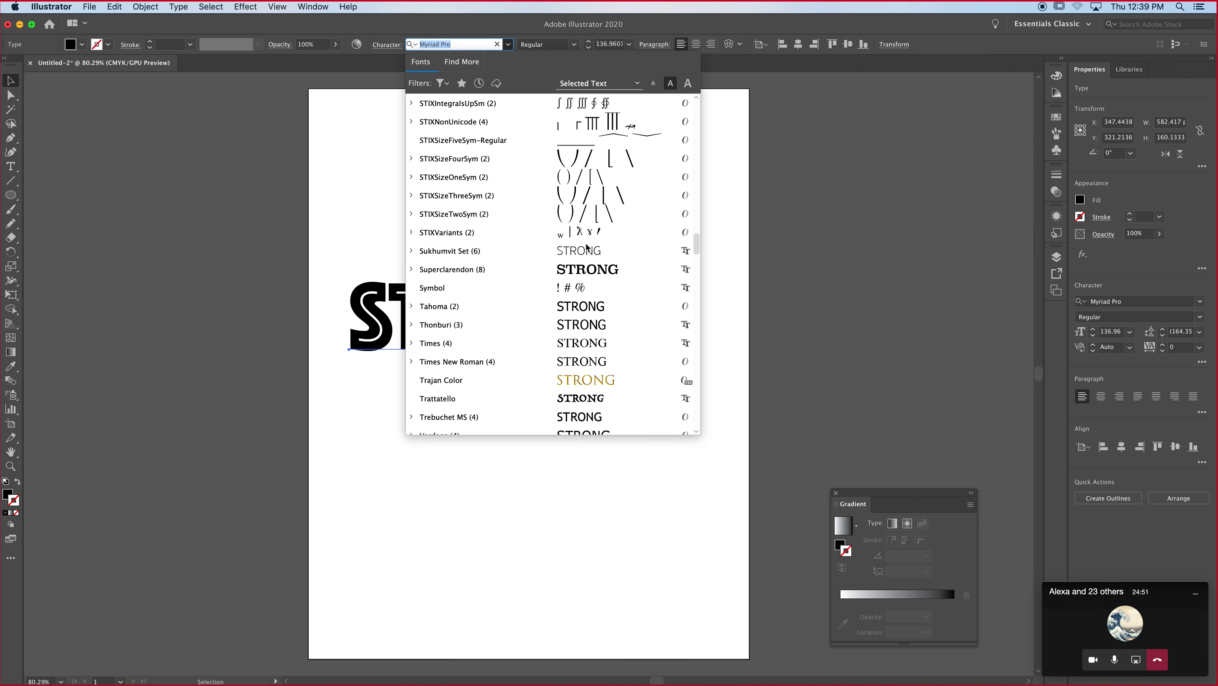
scroll(586, 247, down, 10)
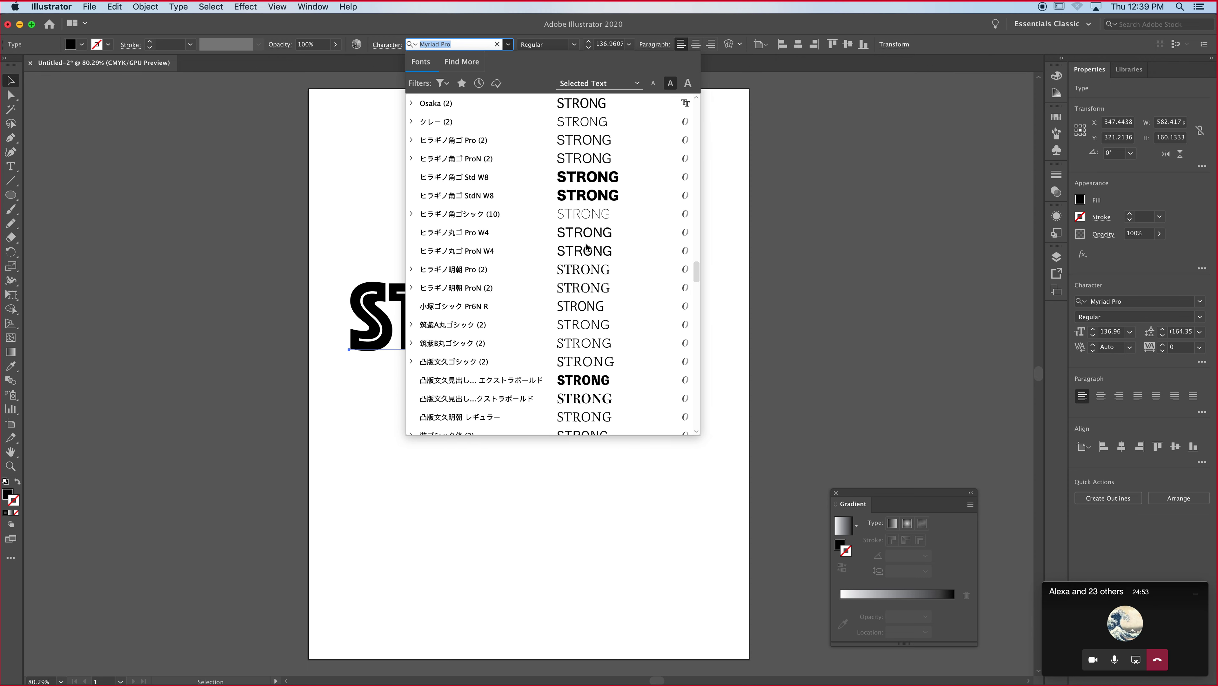
scroll(583, 235, up, 20)
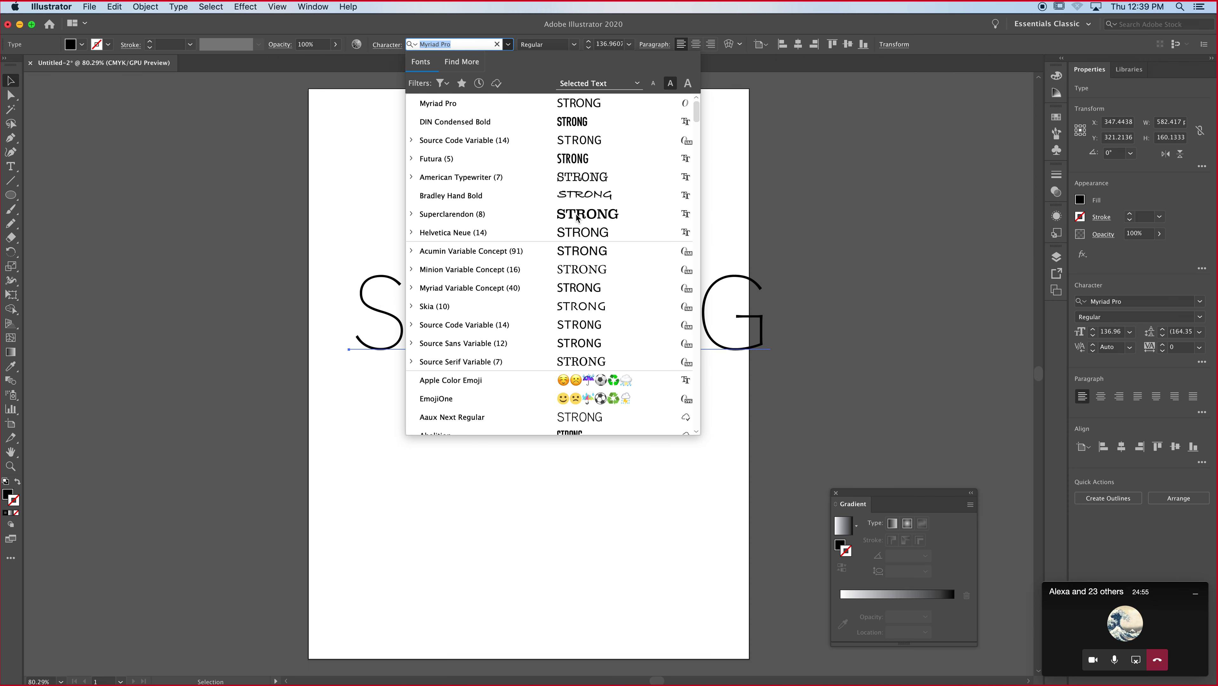
click(440, 83)
click(326, 148)
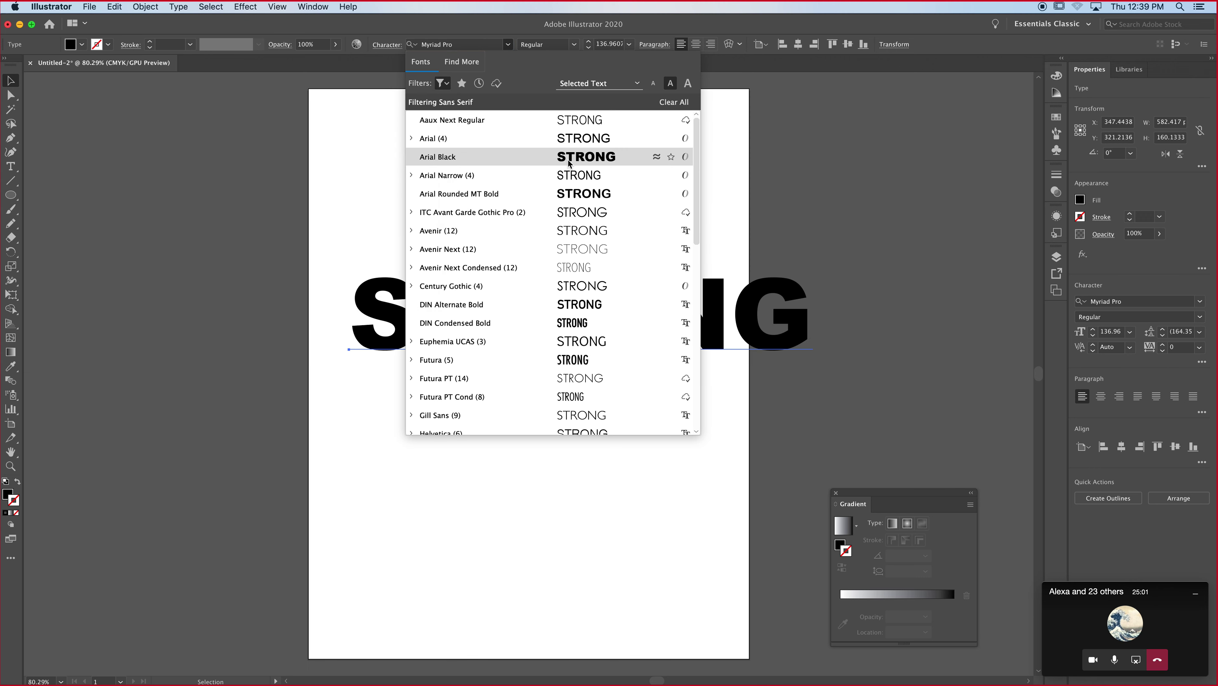
- Apply Helvetica Neue Condensed Bold to STRONG
scroll(569, 173, down, 6)
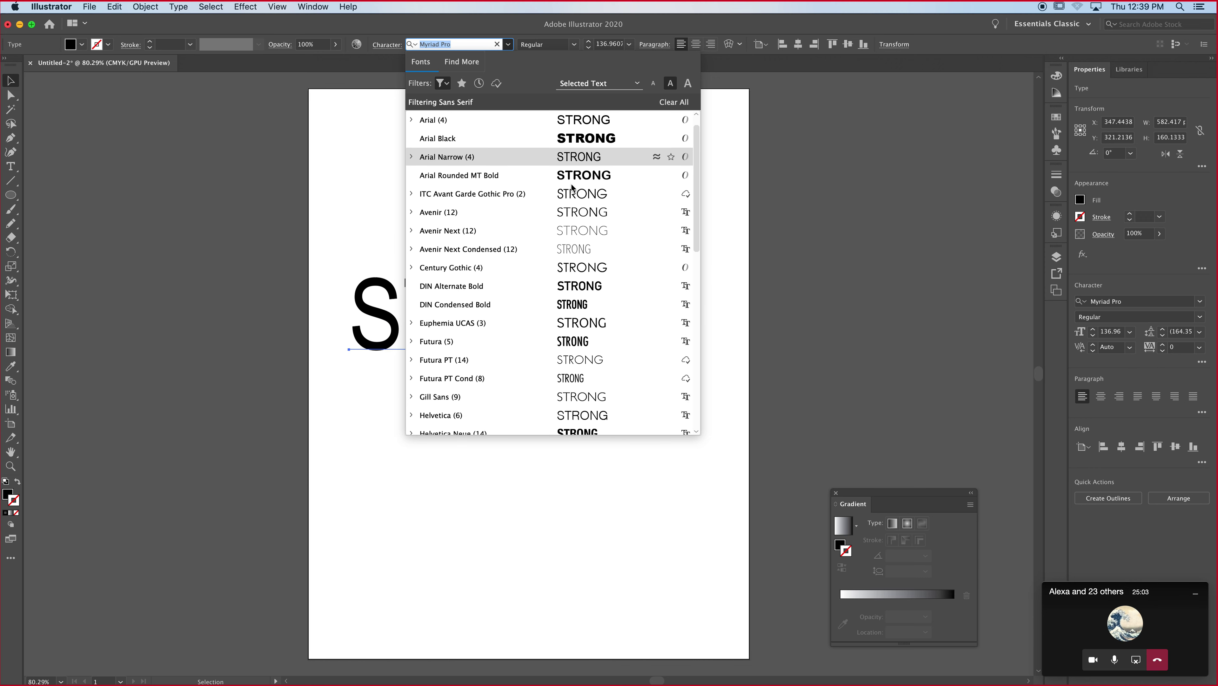
scroll(571, 188, down, 2)
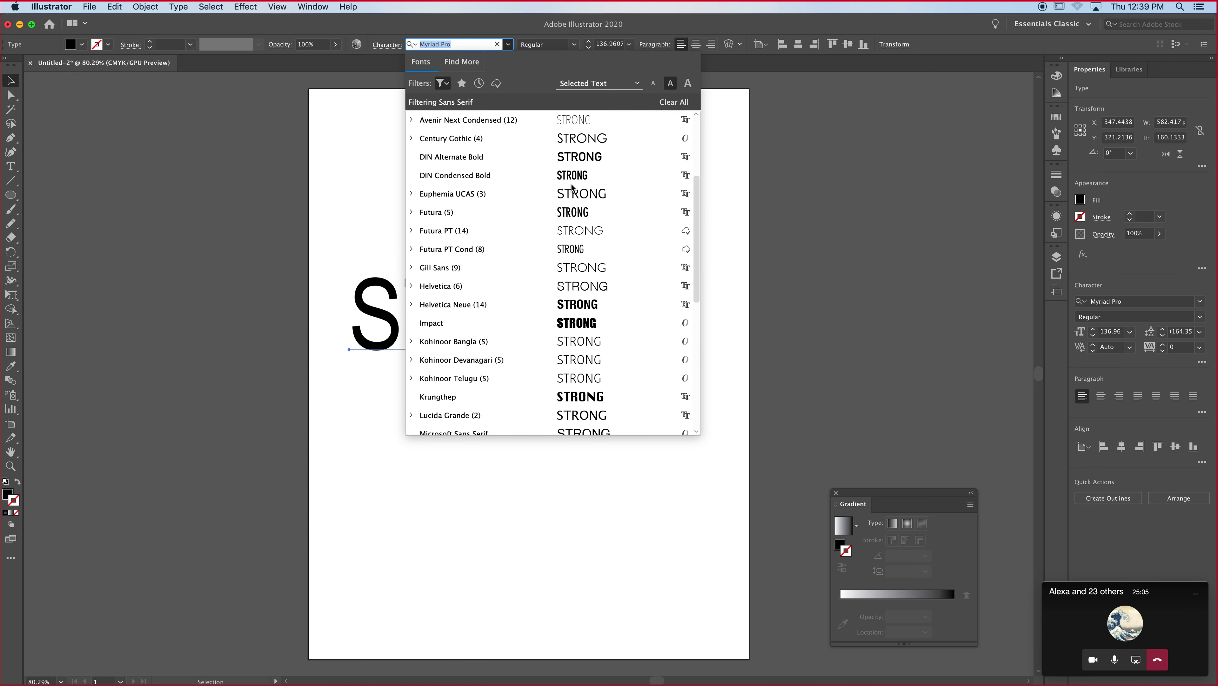
click(473, 305)
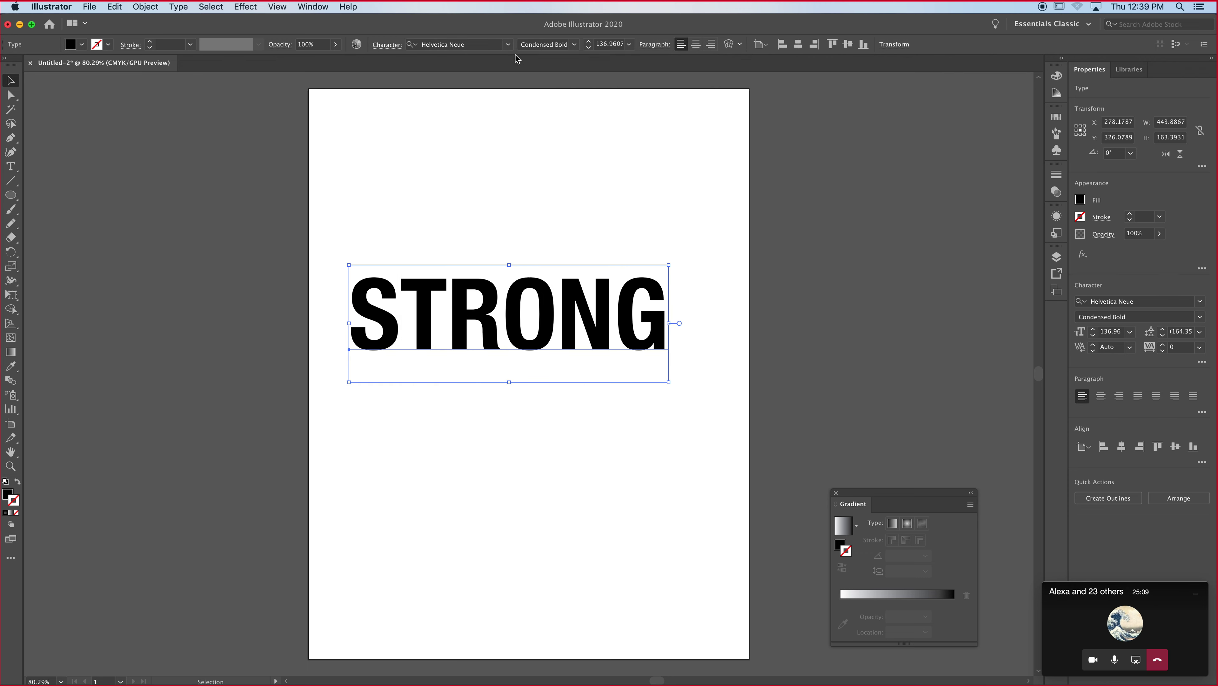
- Change STRONG's font style to regular-width Helvetica Neue Bold
click(508, 44)
click(561, 46)
click(574, 45)
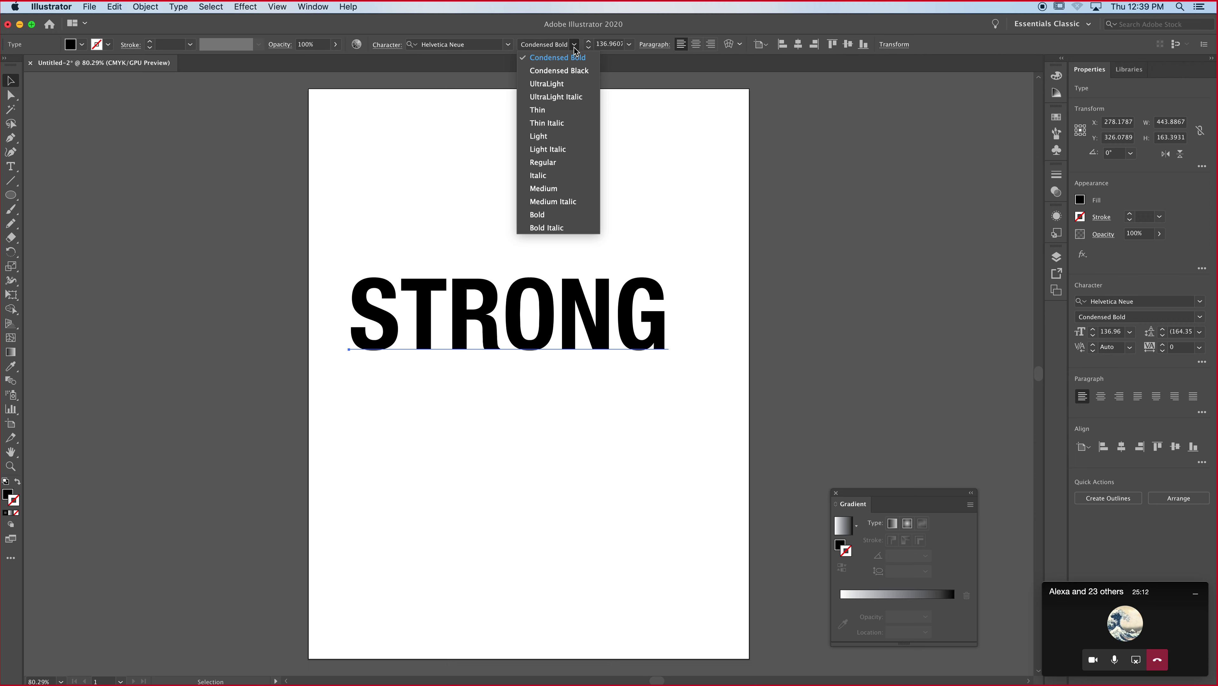
click(549, 219)
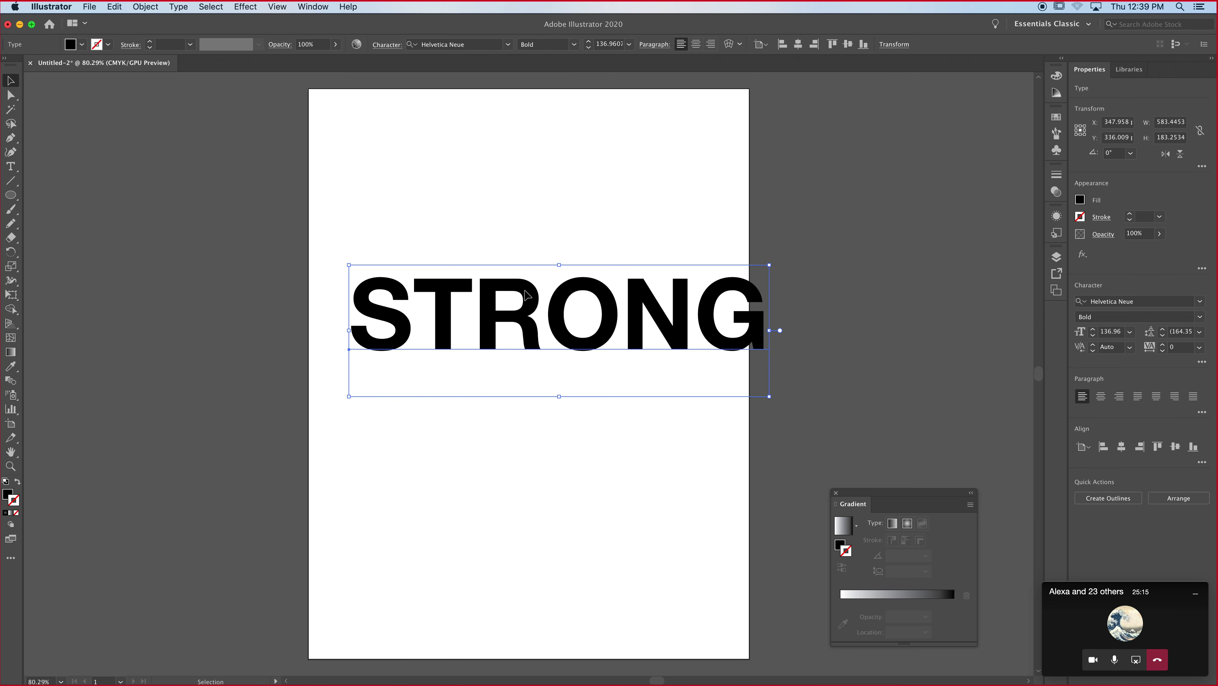
- Move STRONG up and left, undoing an accidental shrink to keep it about 121.56 pt
drag(527, 294, 500, 281)
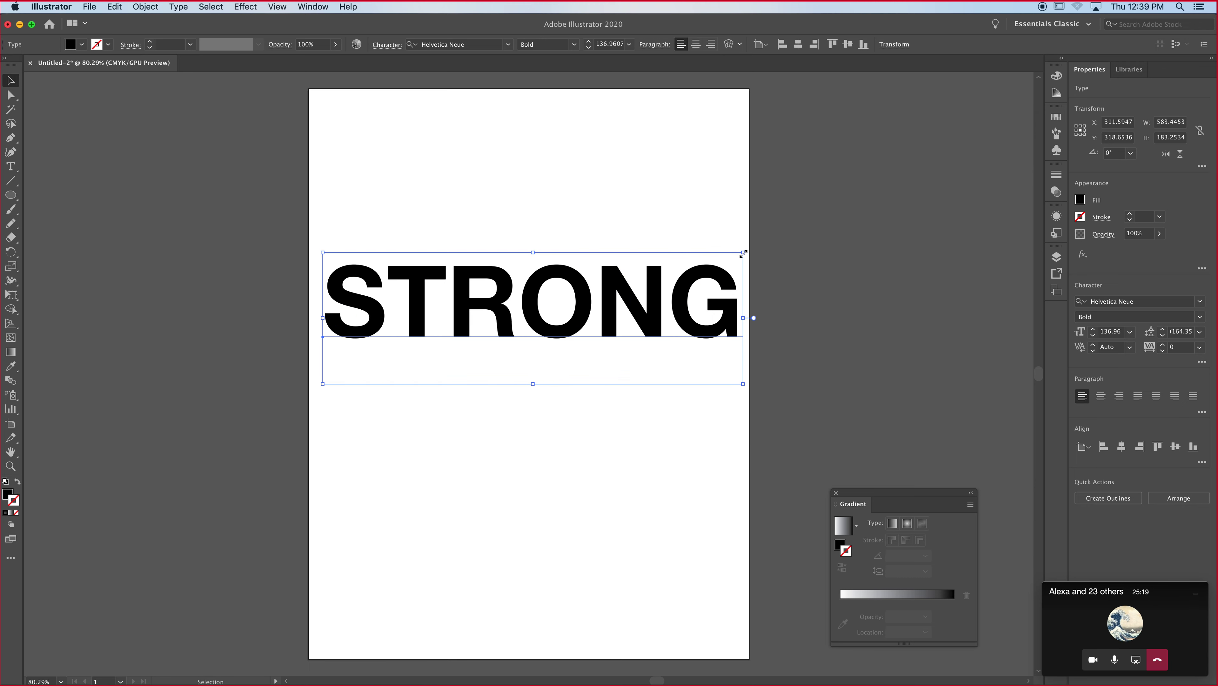
drag(743, 253, 698, 266)
key(a)
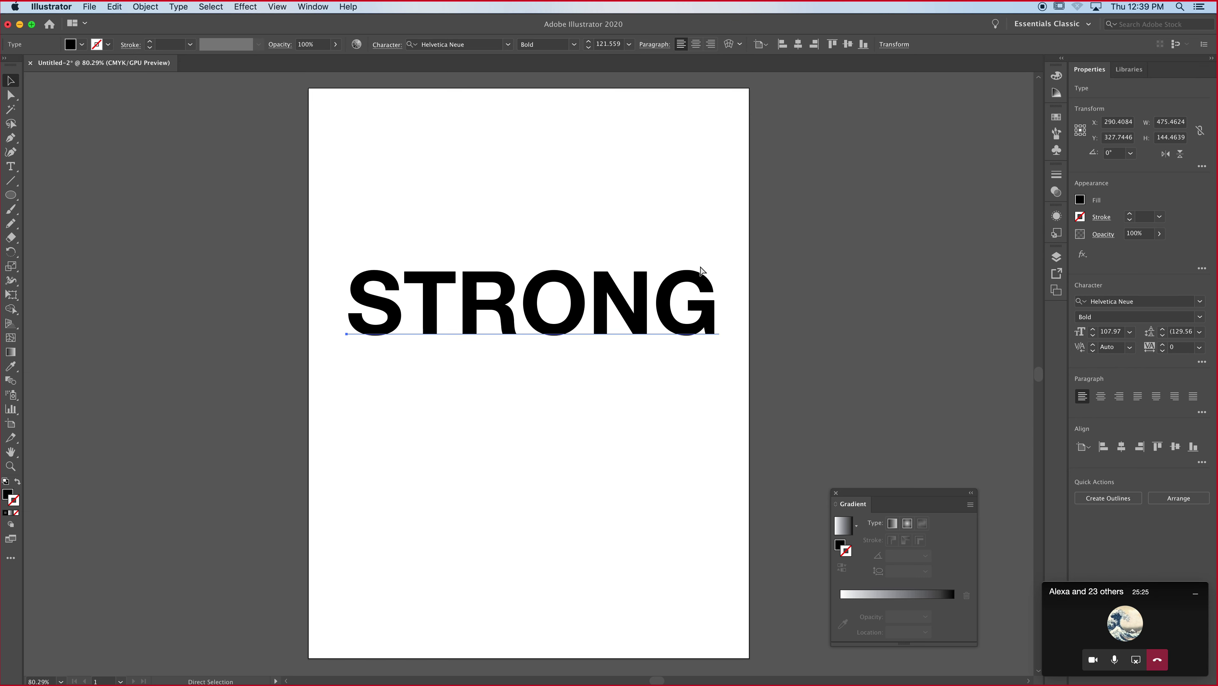
key(super+z)
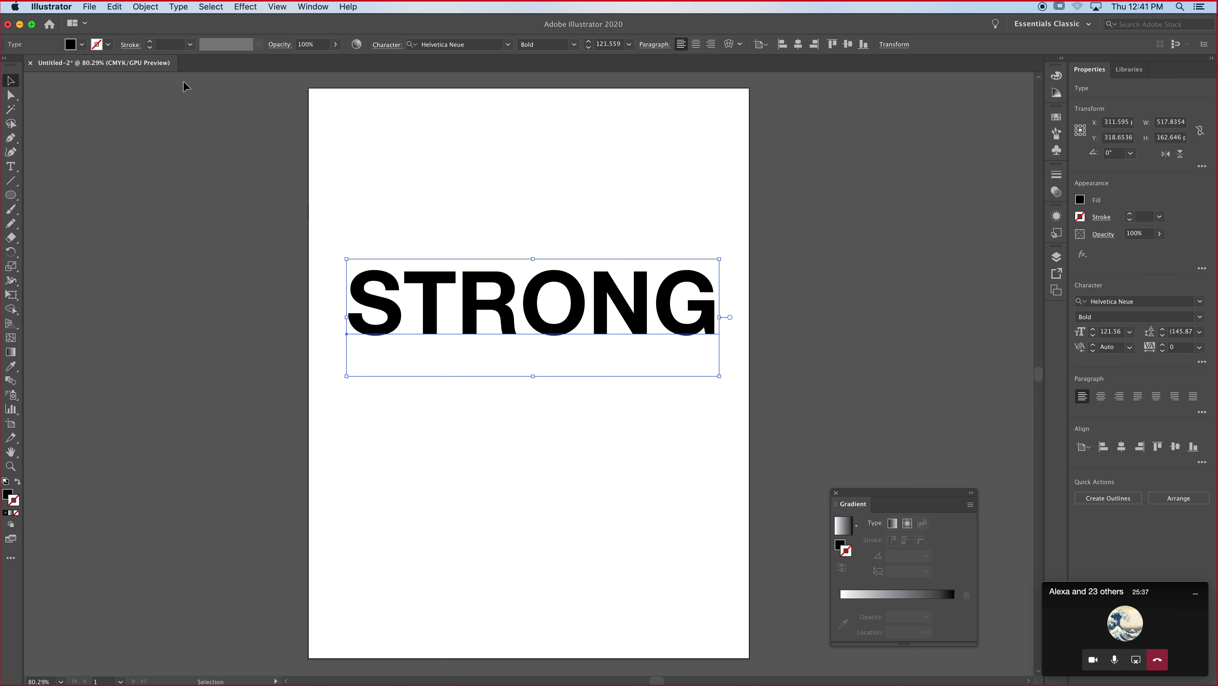
- Start an envelope warp on STRONG and try a Flag style at 71% bend
click(145, 6)
mouse_move(158, 318)
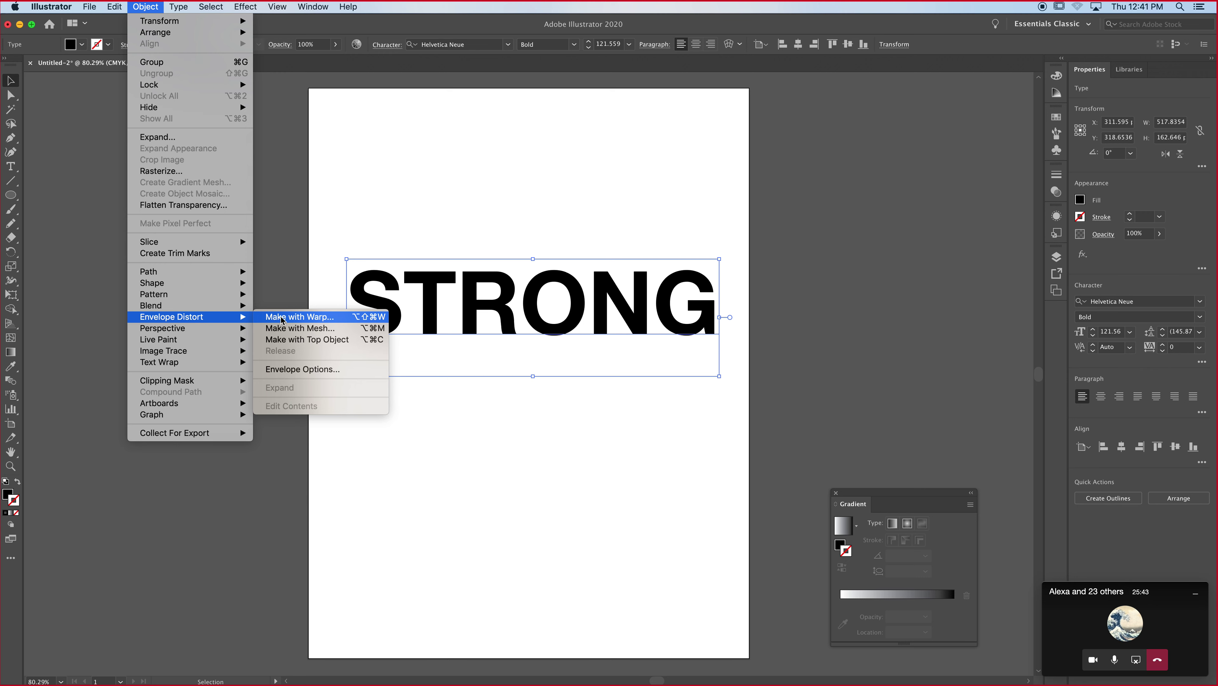
click(282, 318)
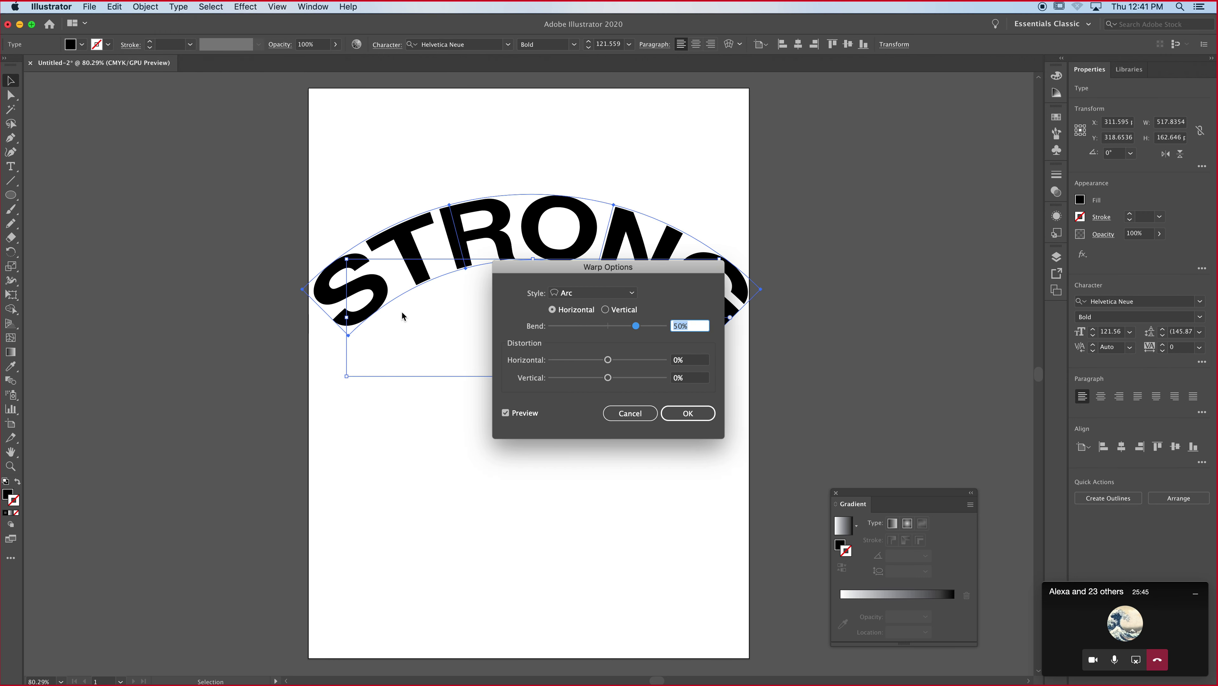
drag(563, 271, 495, 403)
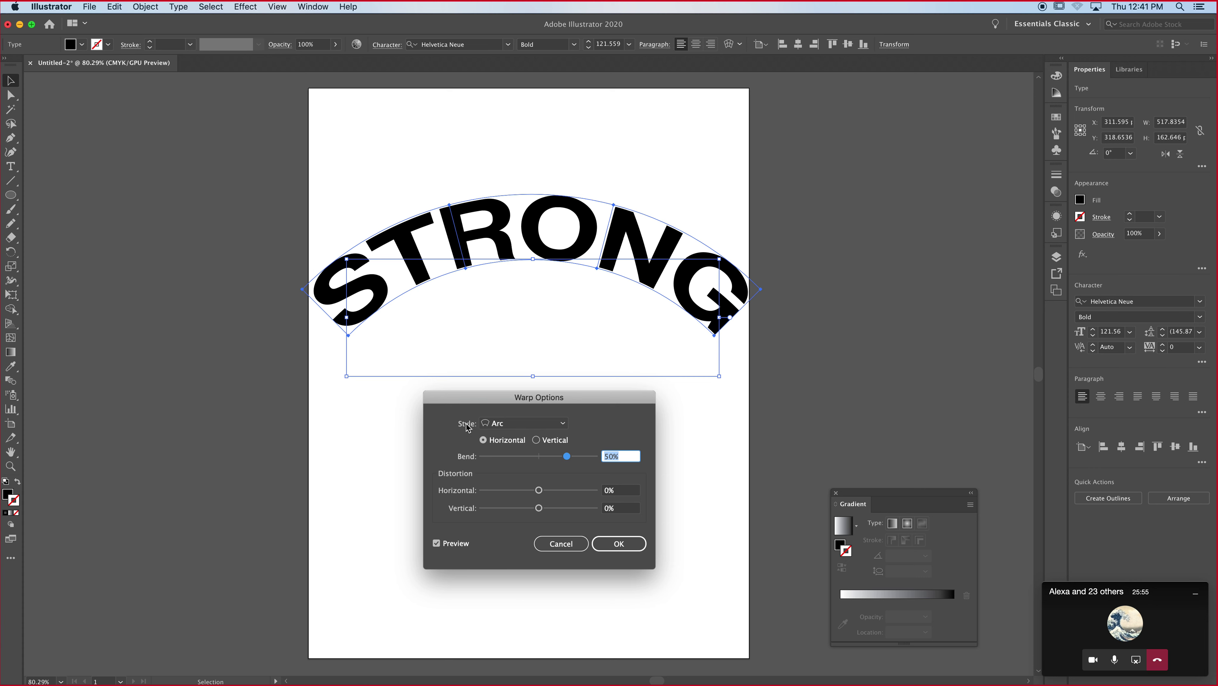
click(563, 425)
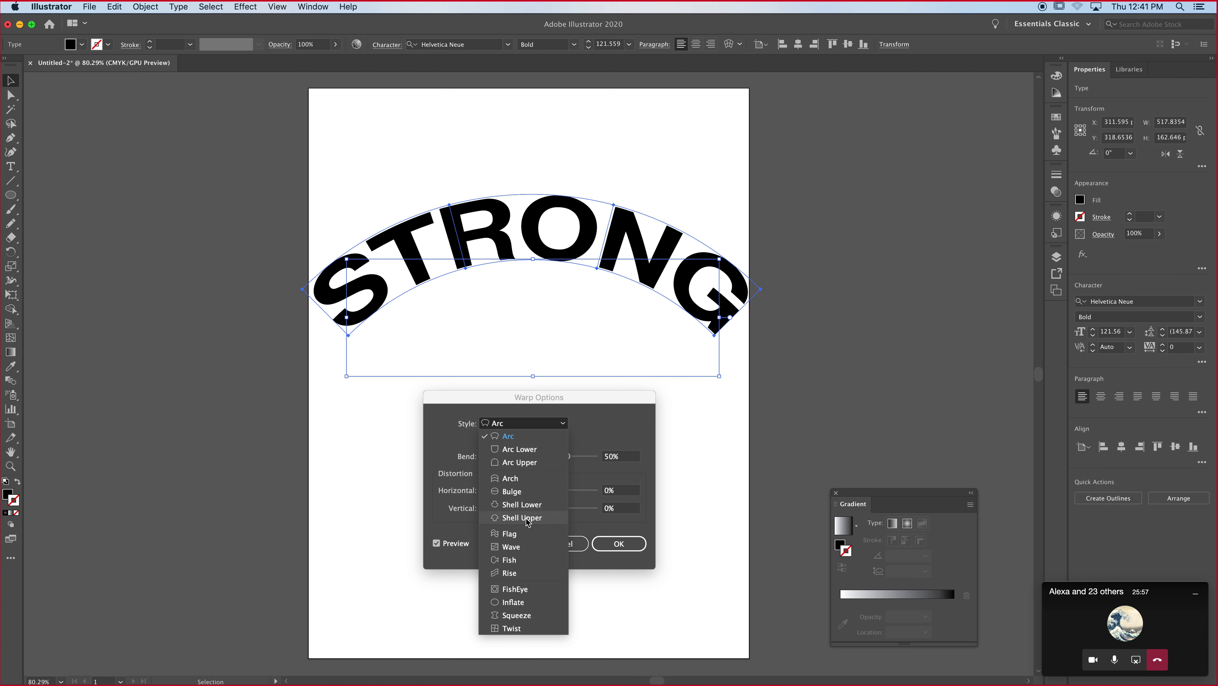
click(511, 534)
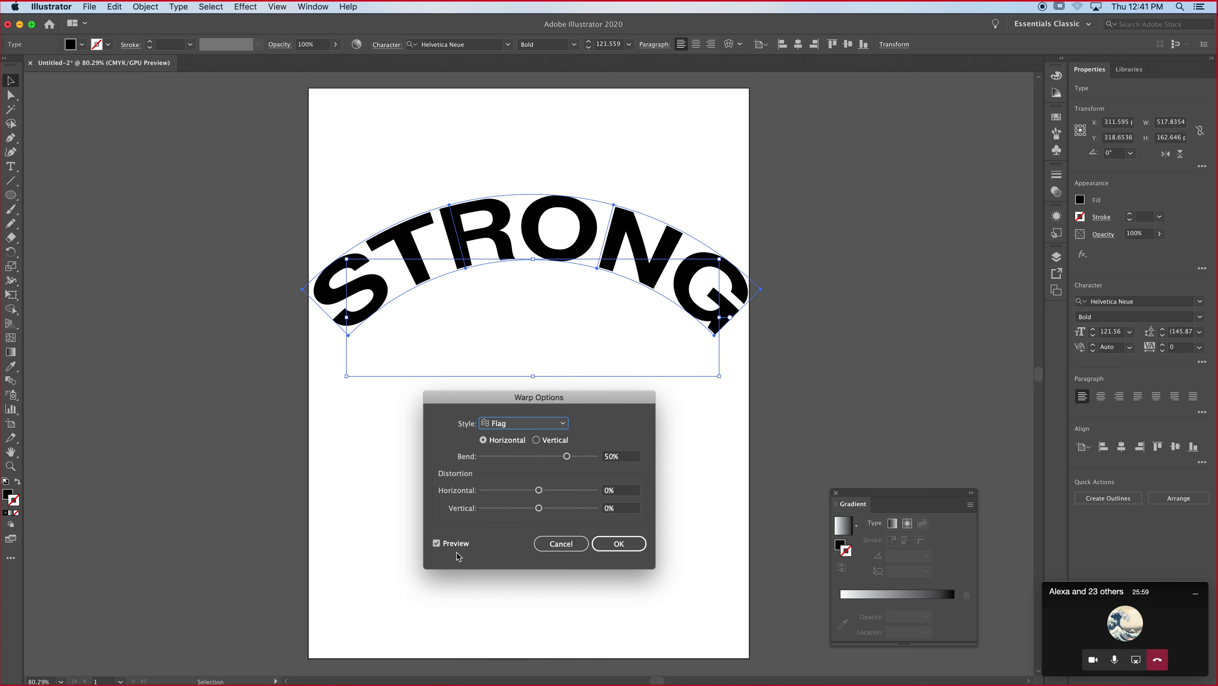
click(436, 544)
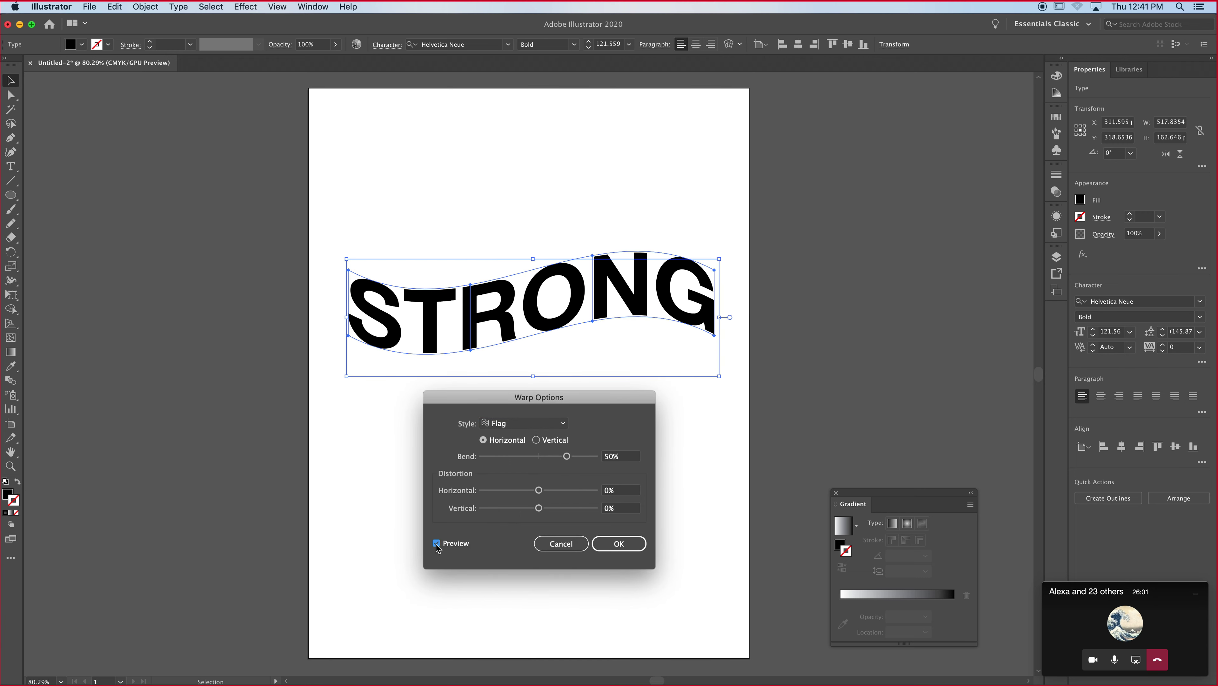
mouse_move(567, 456)
mouse_down()
mouse_move(581, 457)
mouse_move(548, 457)
mouse_move(579, 456)
mouse_up()
click(539, 490)
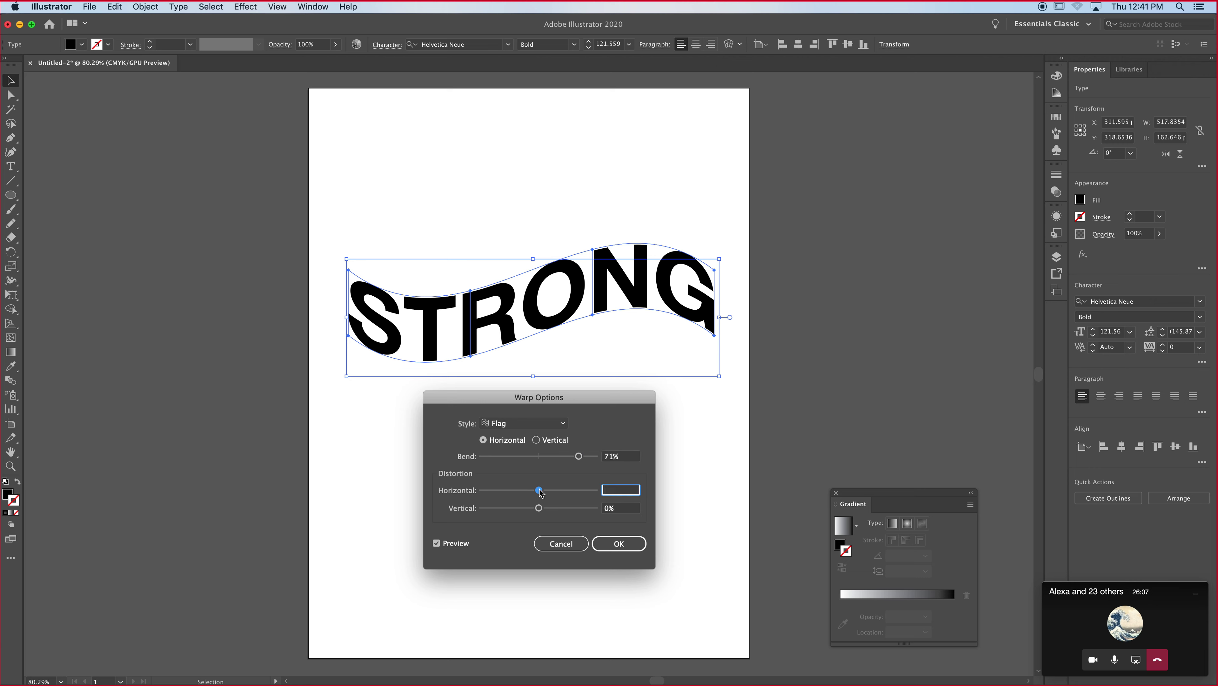
mouse_move(540, 492)
mouse_down()
mouse_move(577, 494)
mouse_move(492, 493)
mouse_move(539, 491)
mouse_up()
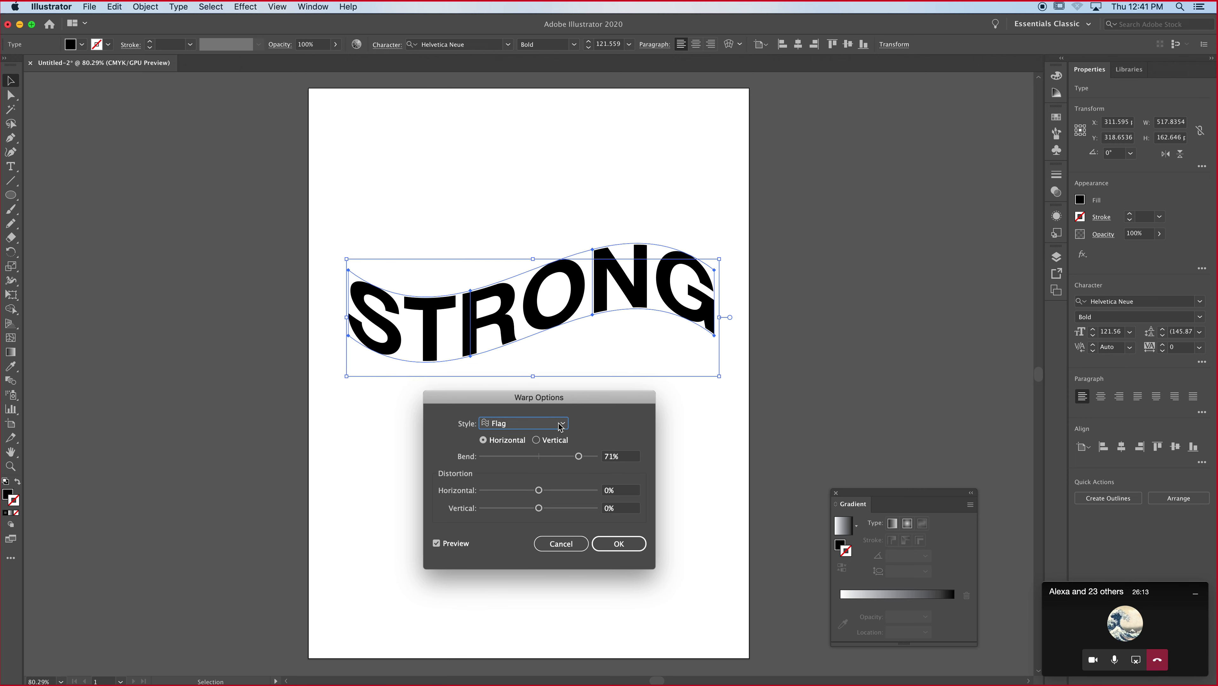
- Switch the warp to Inflate with an 18% bend and apply it
click(547, 423)
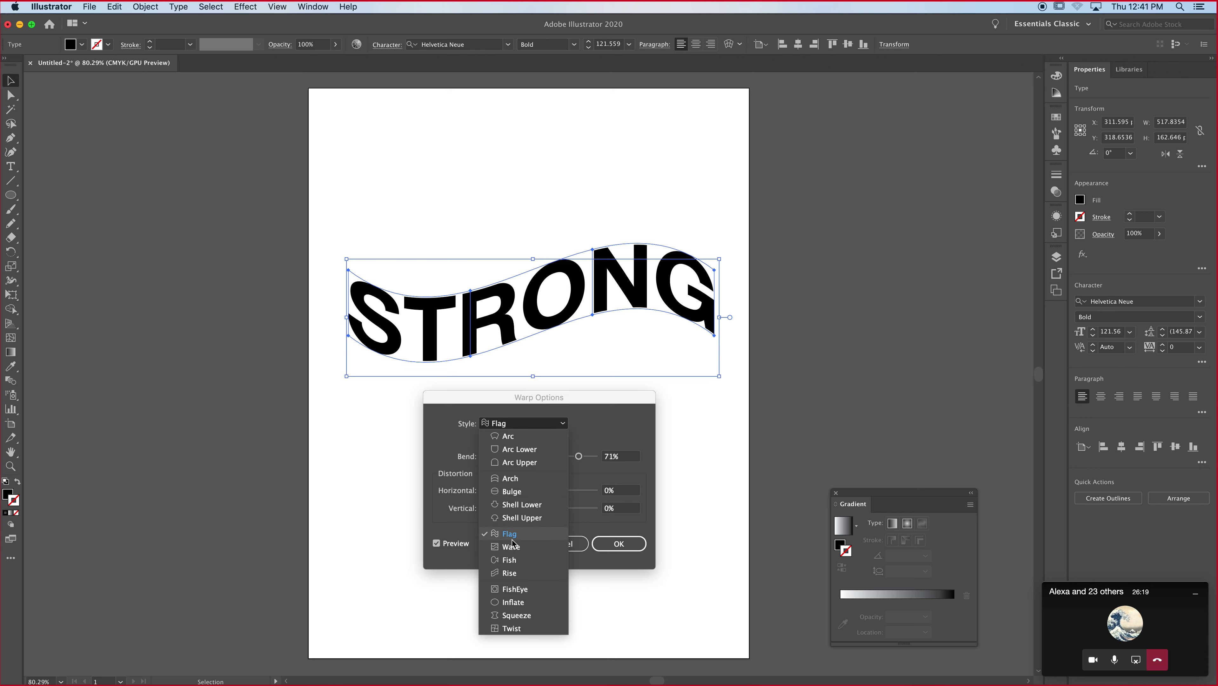
click(509, 603)
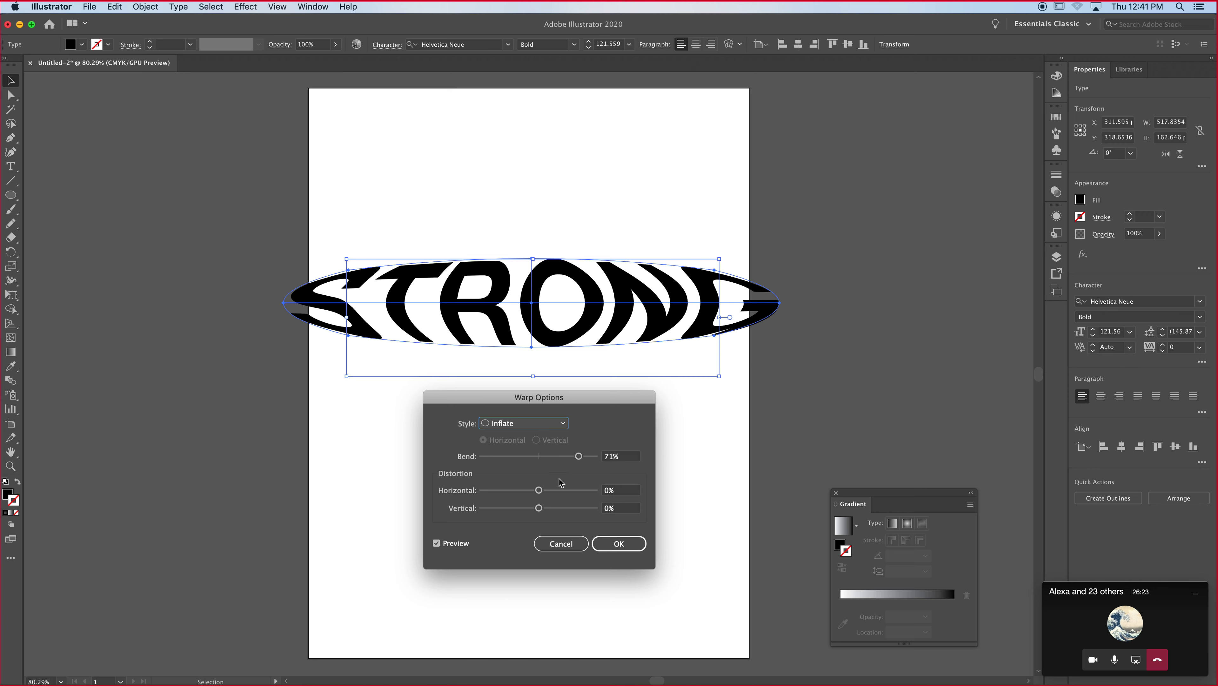
drag(579, 456, 552, 460)
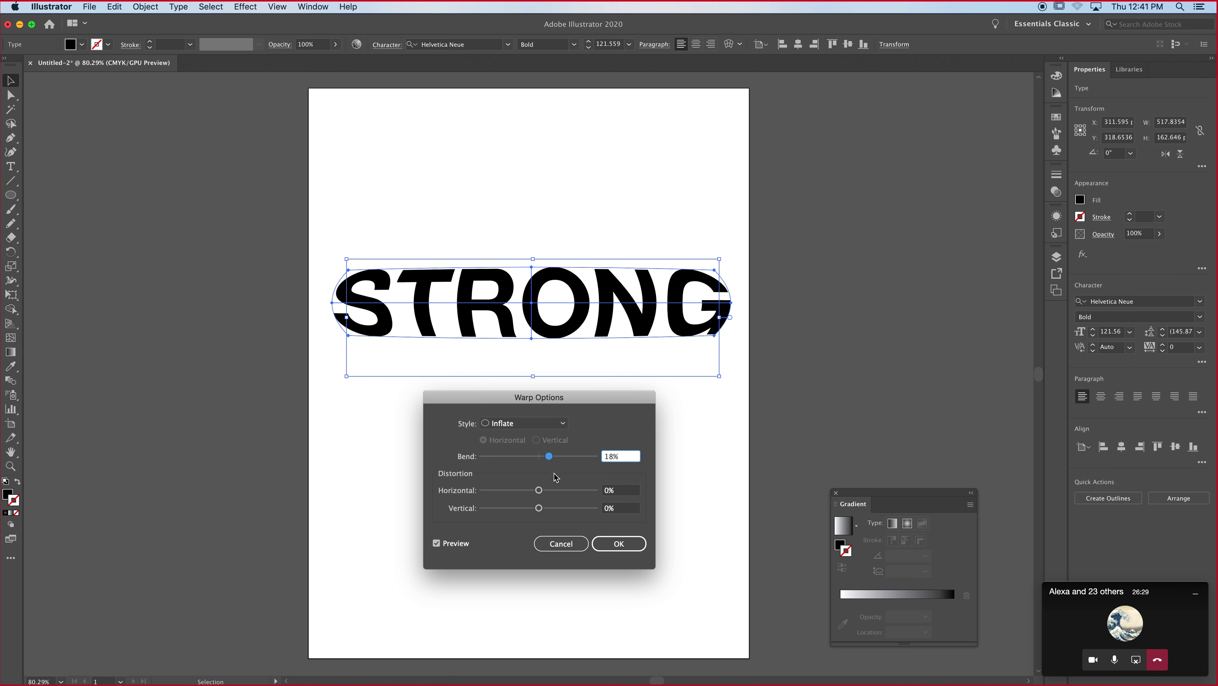
click(612, 545)
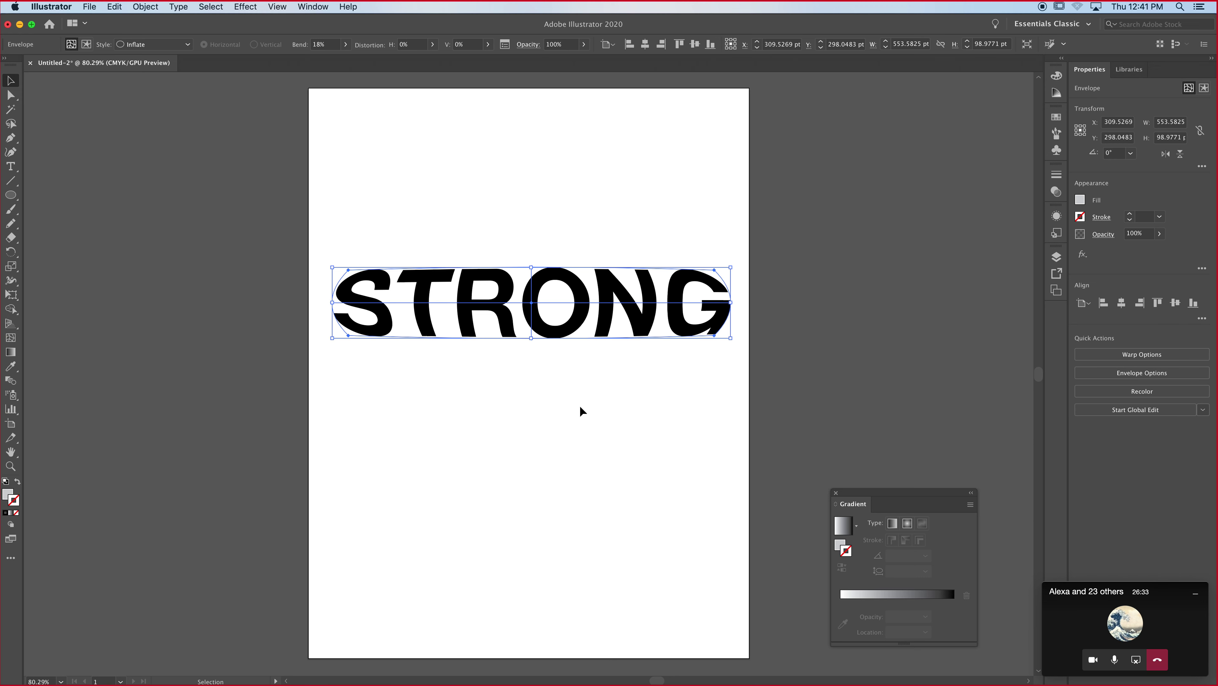
- Drag the envelope point above the O upward and the one below it downward, undoing a stray handle change
key(a)
click(534, 236)
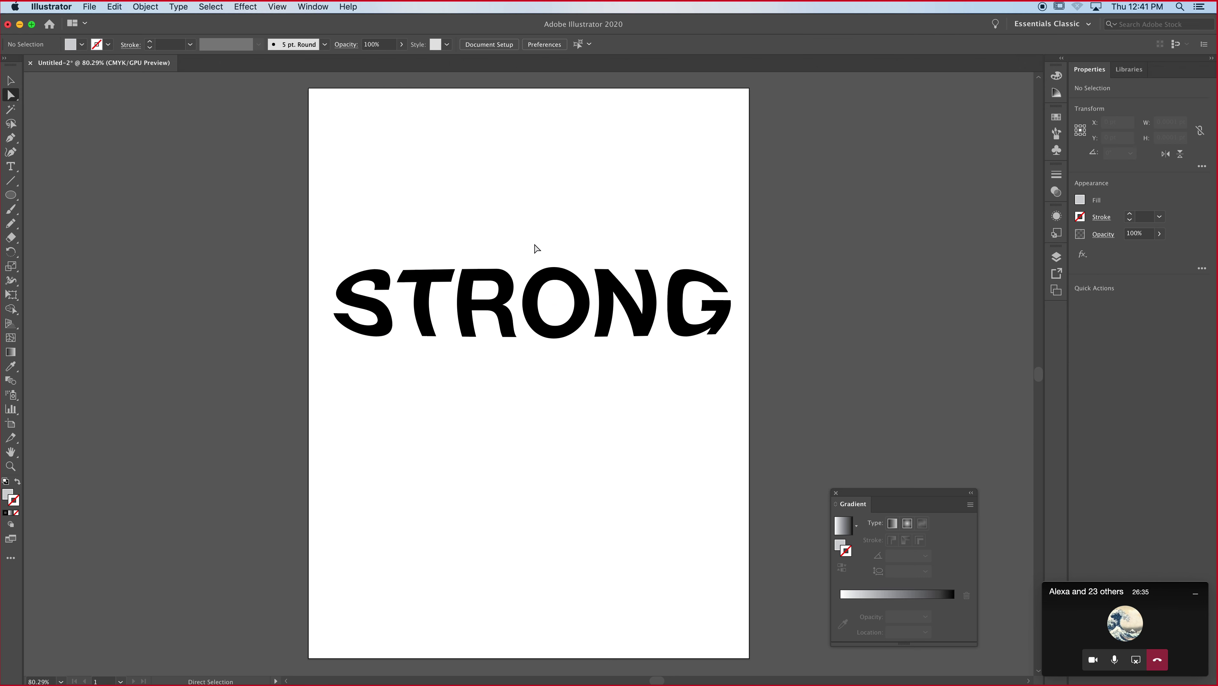
click(531, 269)
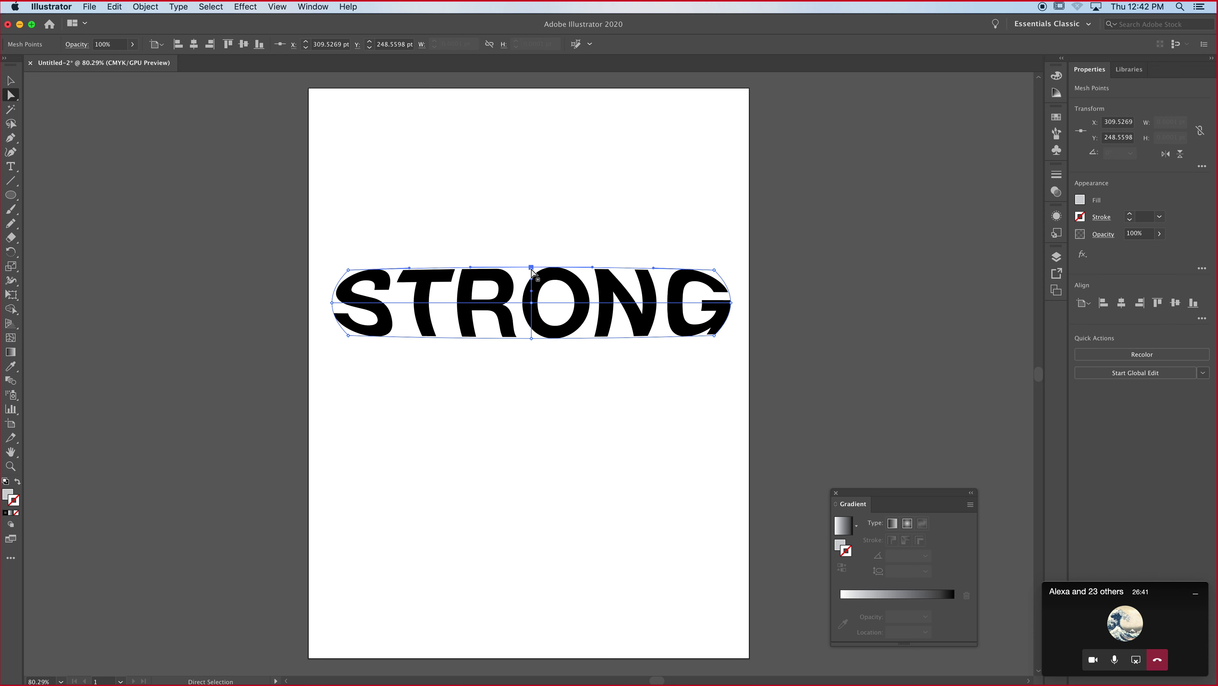
drag(532, 269, 531, 213)
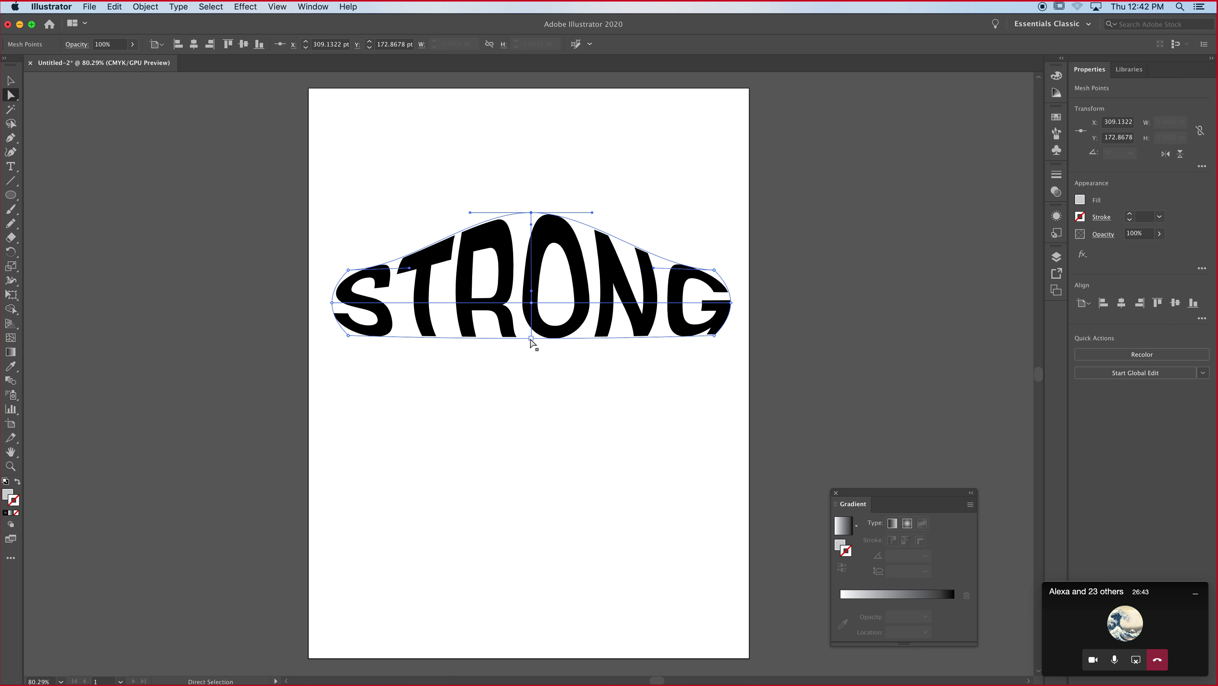
drag(531, 338, 570, 438)
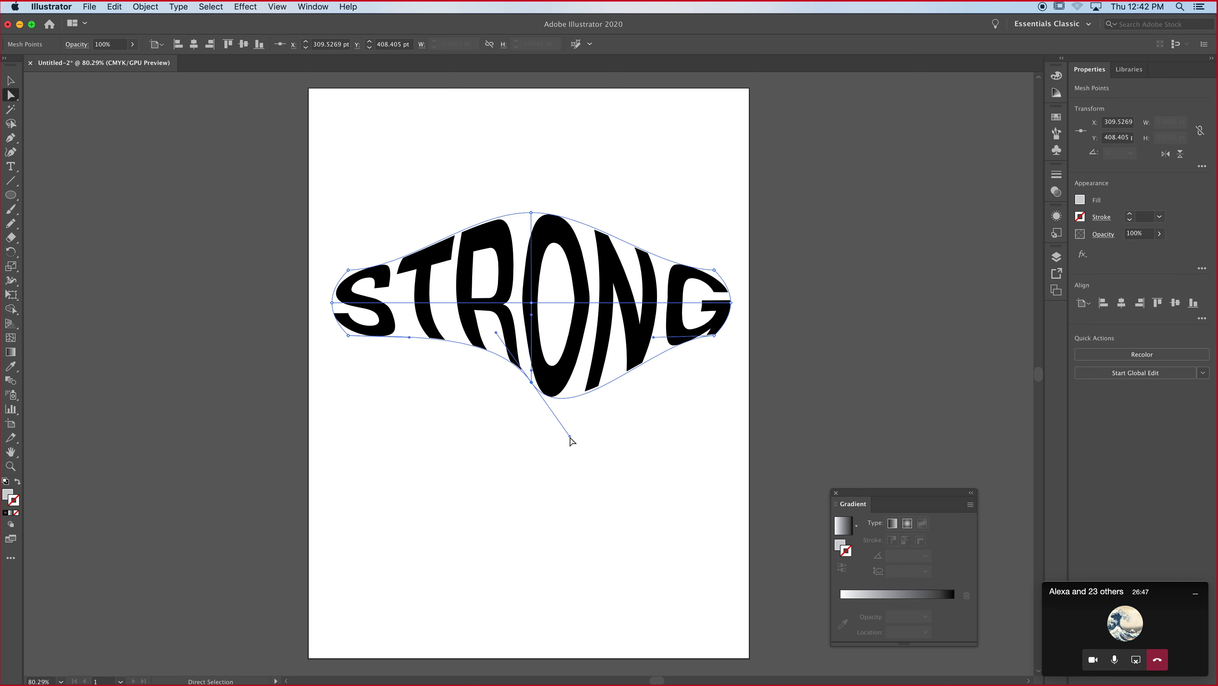
key(super+z)
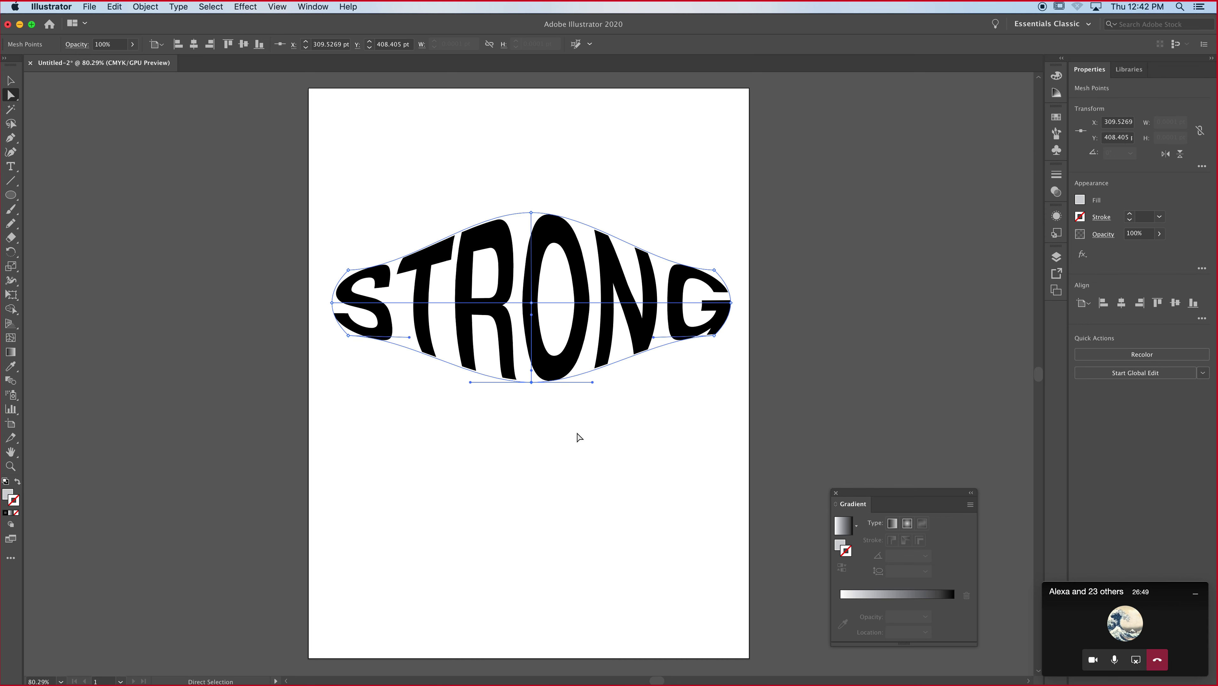
click(581, 434)
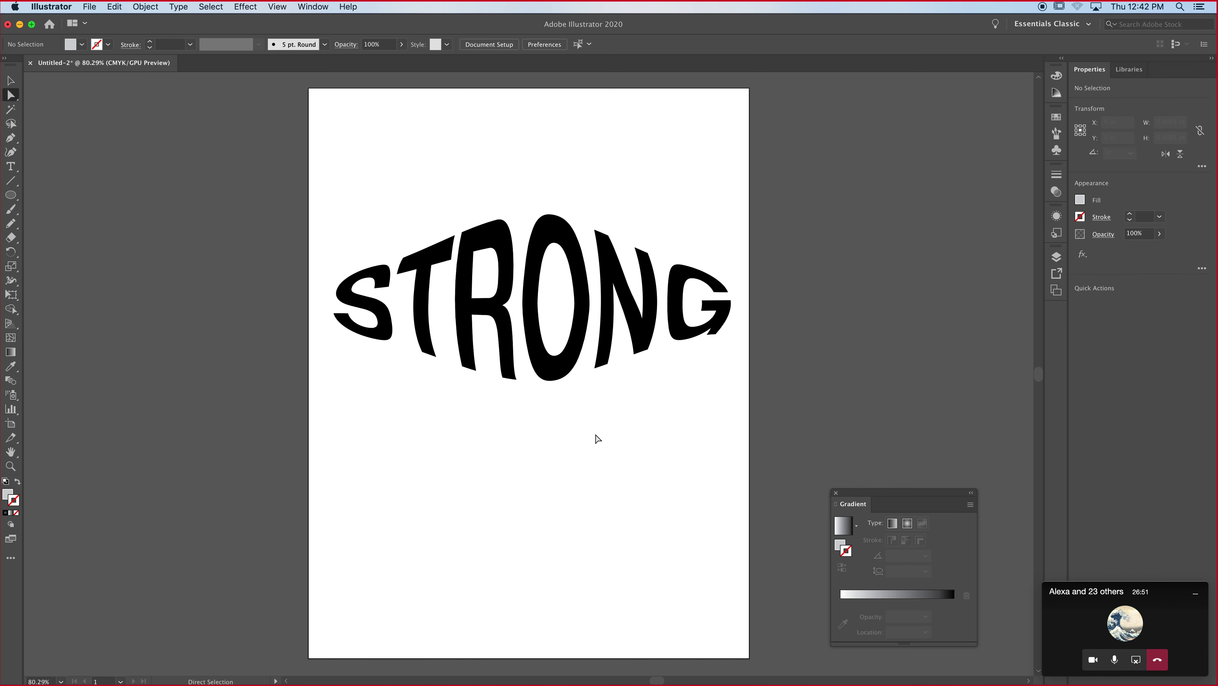
- Type a second STRONG below the warped word and scale it to about 93 pt
click(10, 166)
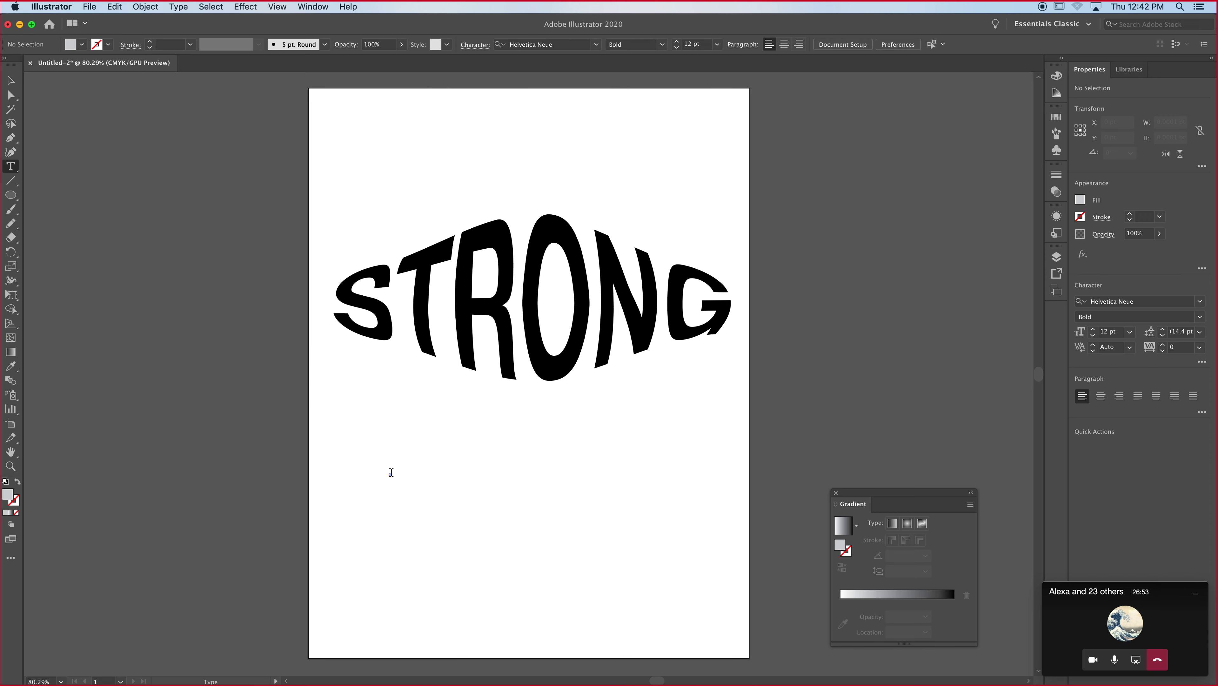
click(391, 472)
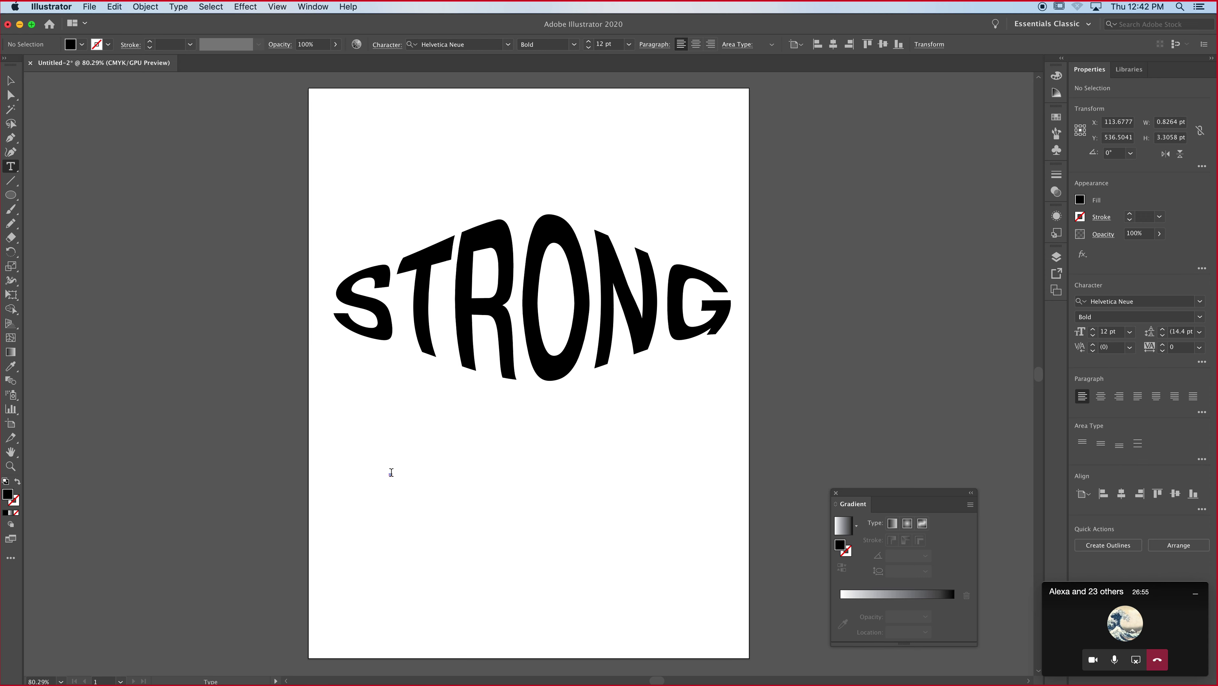
drag(374, 458, 427, 495)
click(357, 468)
text(Str)
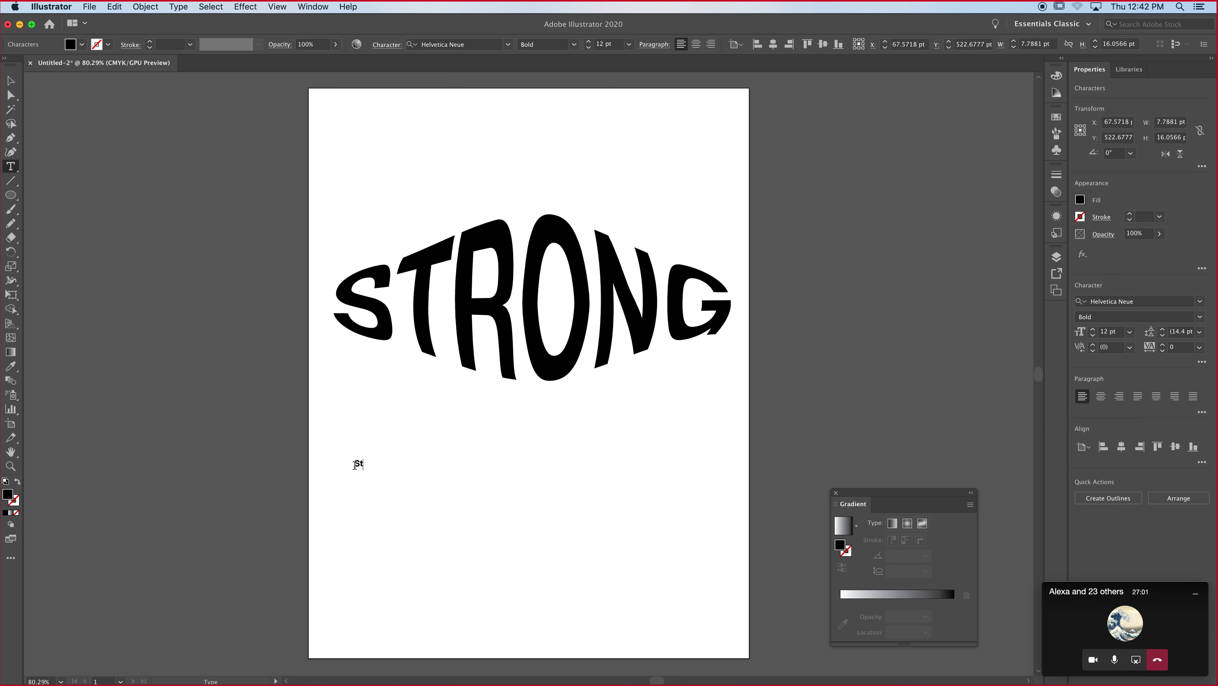
key(BackSpace)
text(TRONG)
key(Escape)
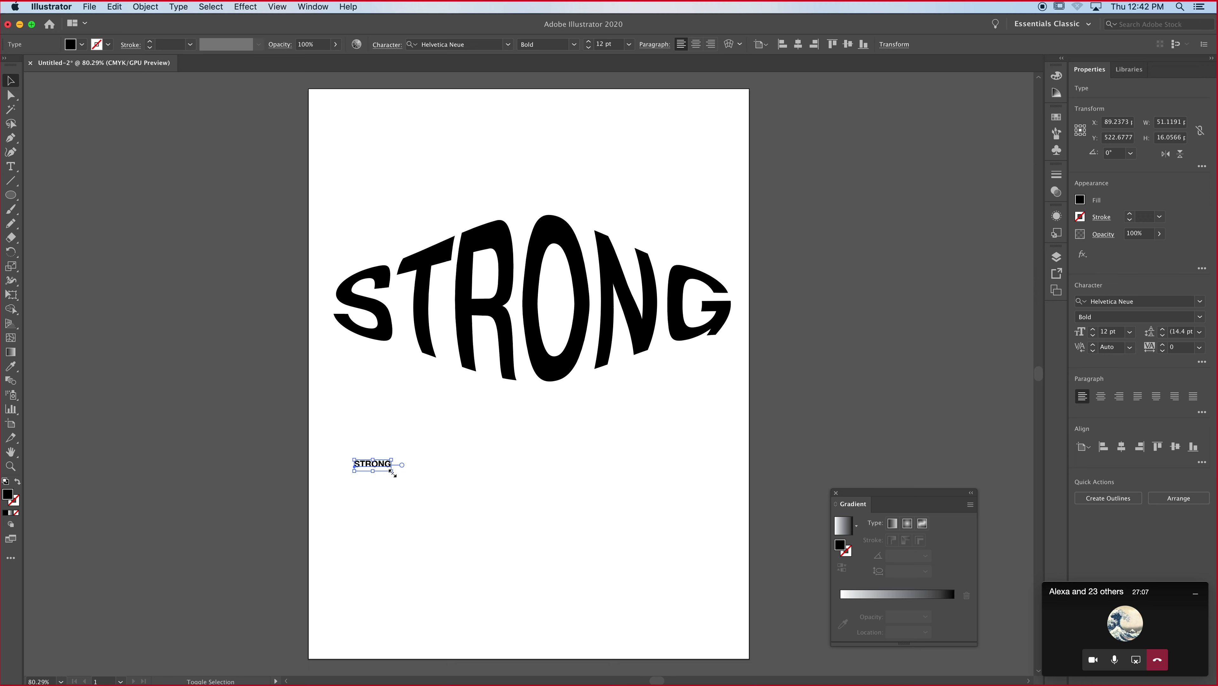
drag(393, 470, 641, 669)
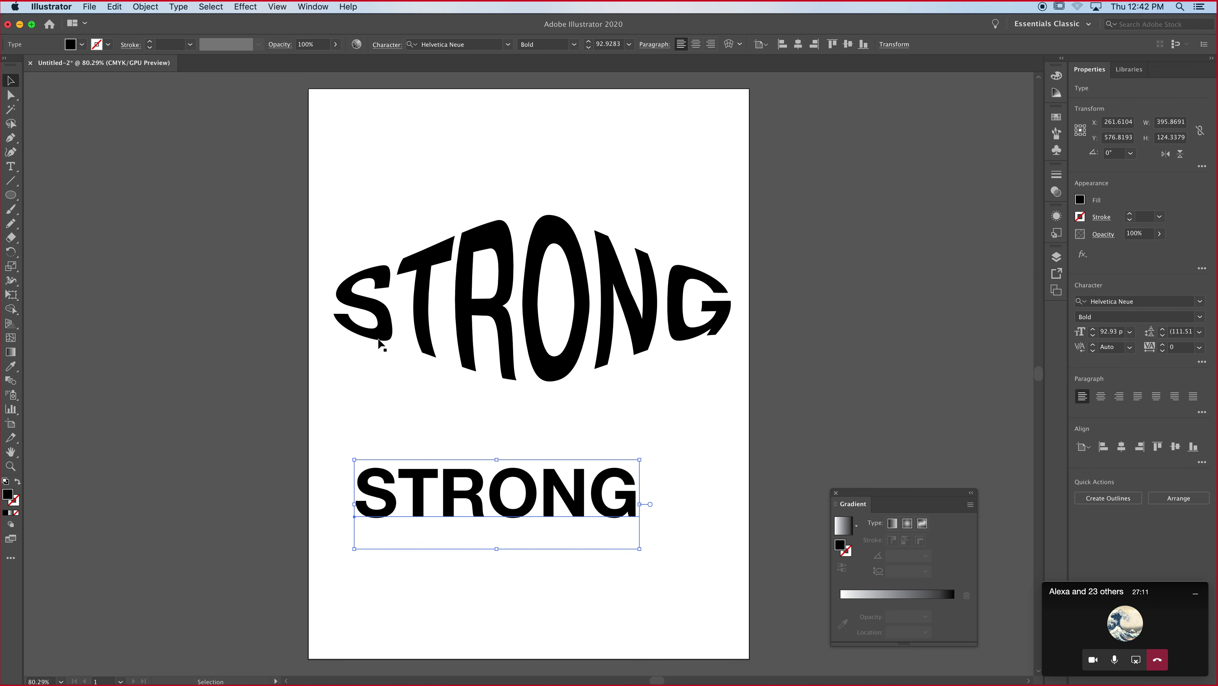
click(298, 222)
- Show rulers and drag guides to the top and baseline of the lower STRONG
key(super+r)
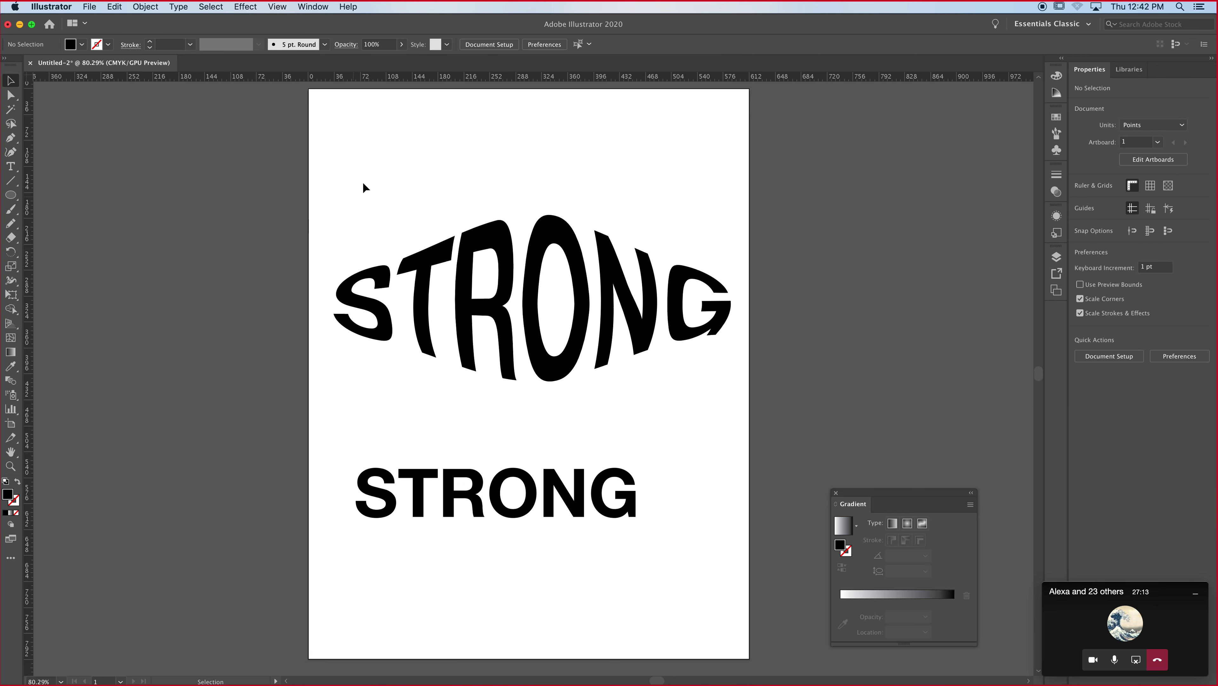
drag(350, 83, 454, 469)
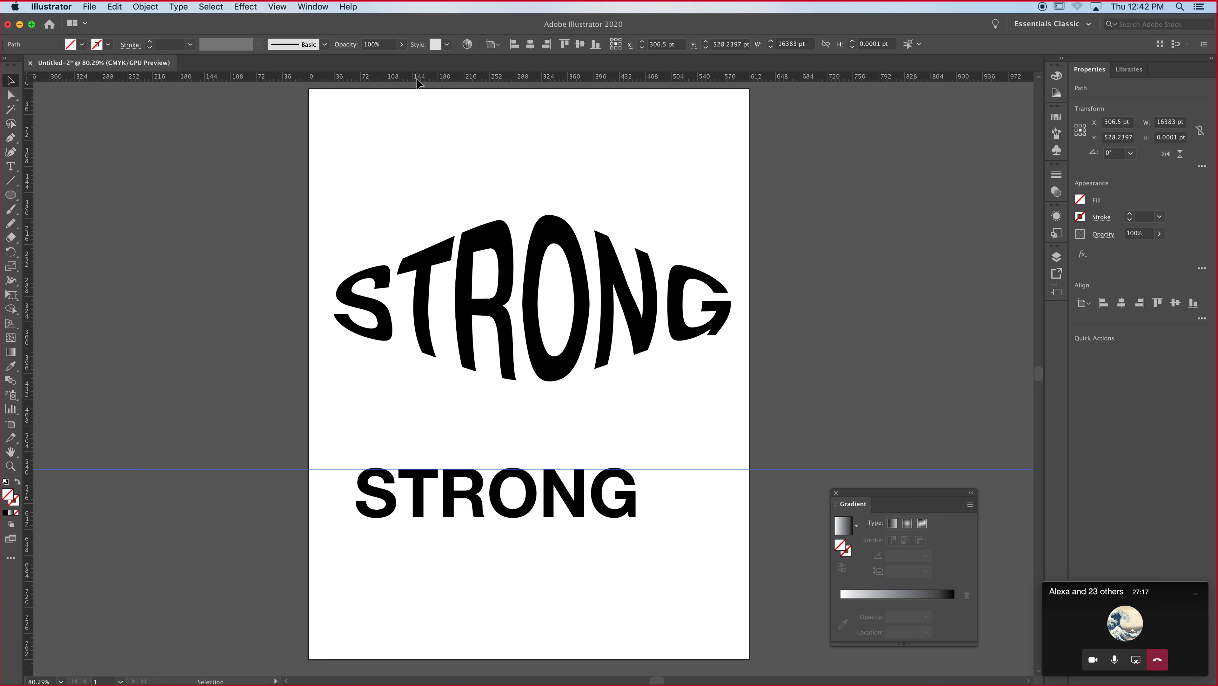
click(422, 143)
drag(465, 81, 486, 518)
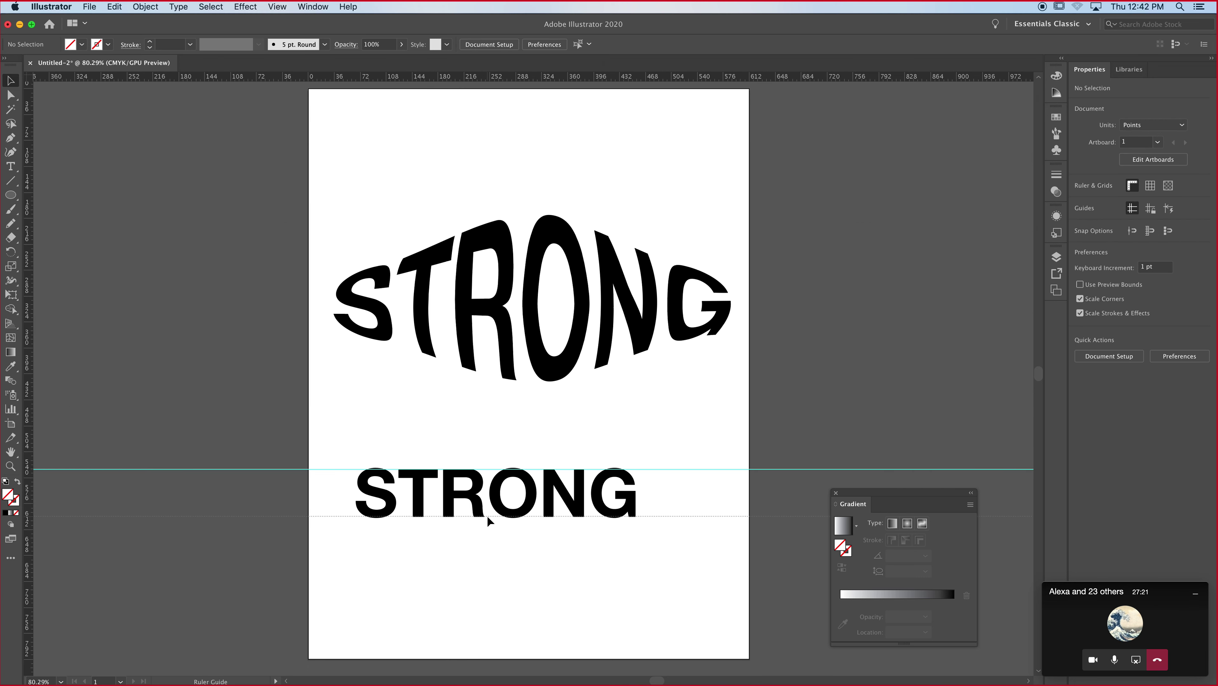
click(487, 516)
- Pan to the R, O and N and raise the top guide to the letter tops
scroll(407, 453, up, 6)
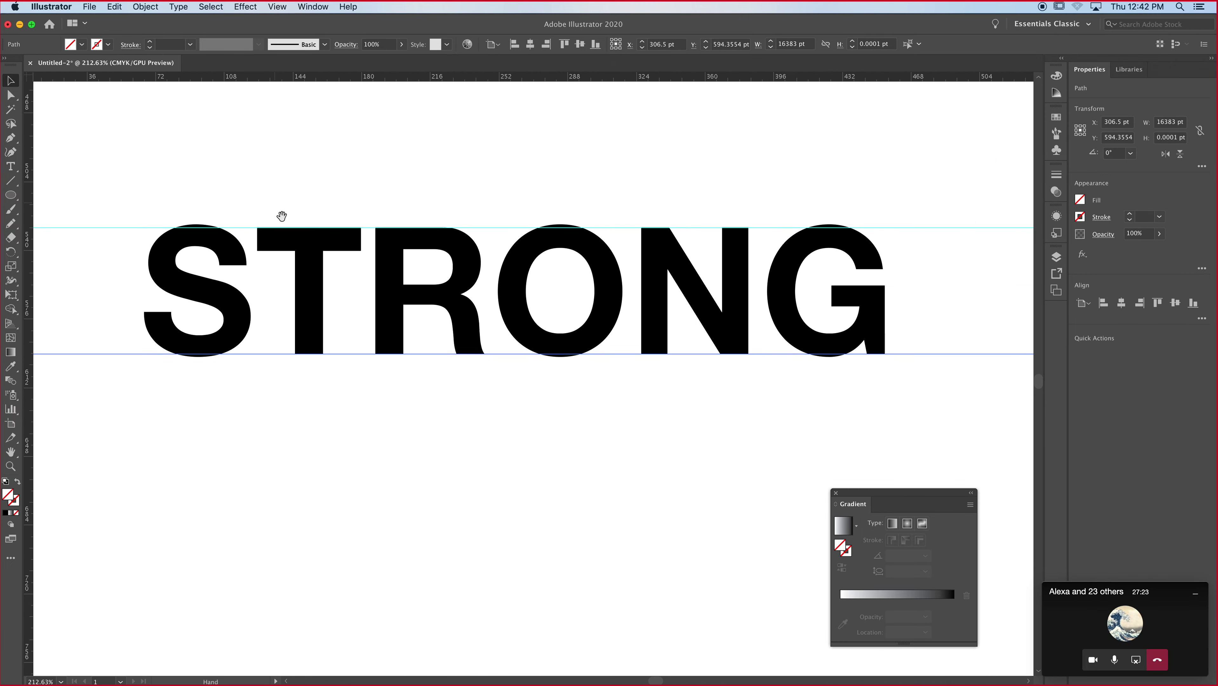
scroll(452, 353, up, 5)
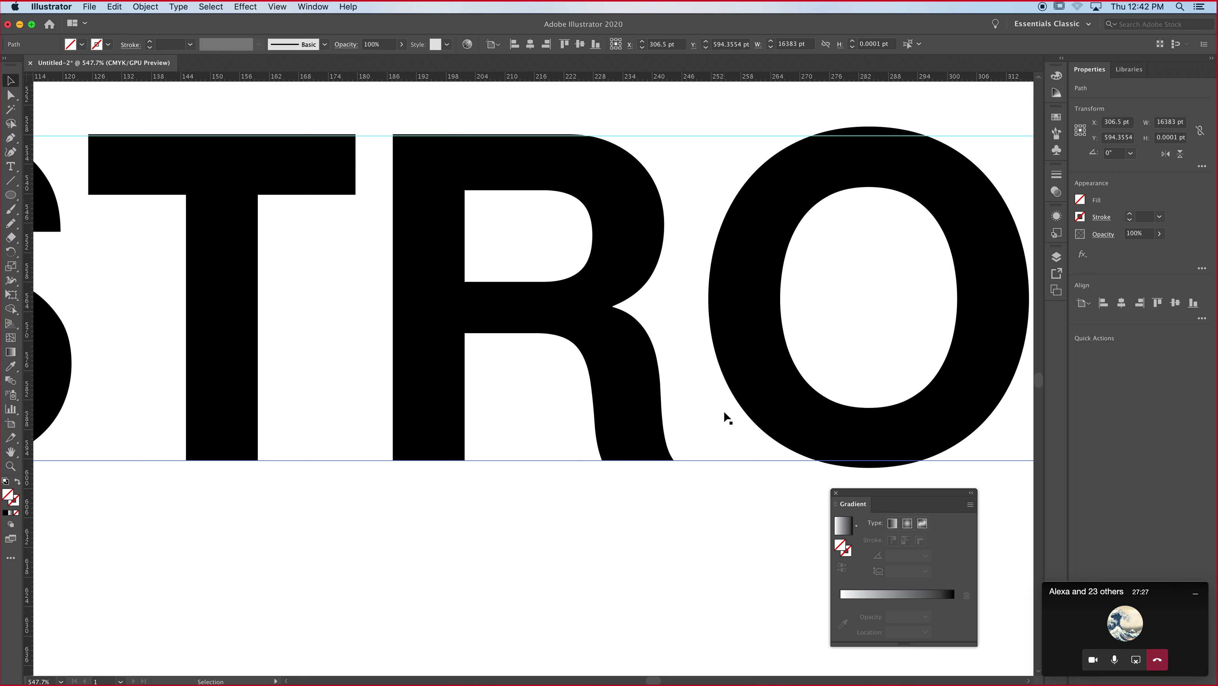
click(792, 413)
drag(794, 413, 448, 429)
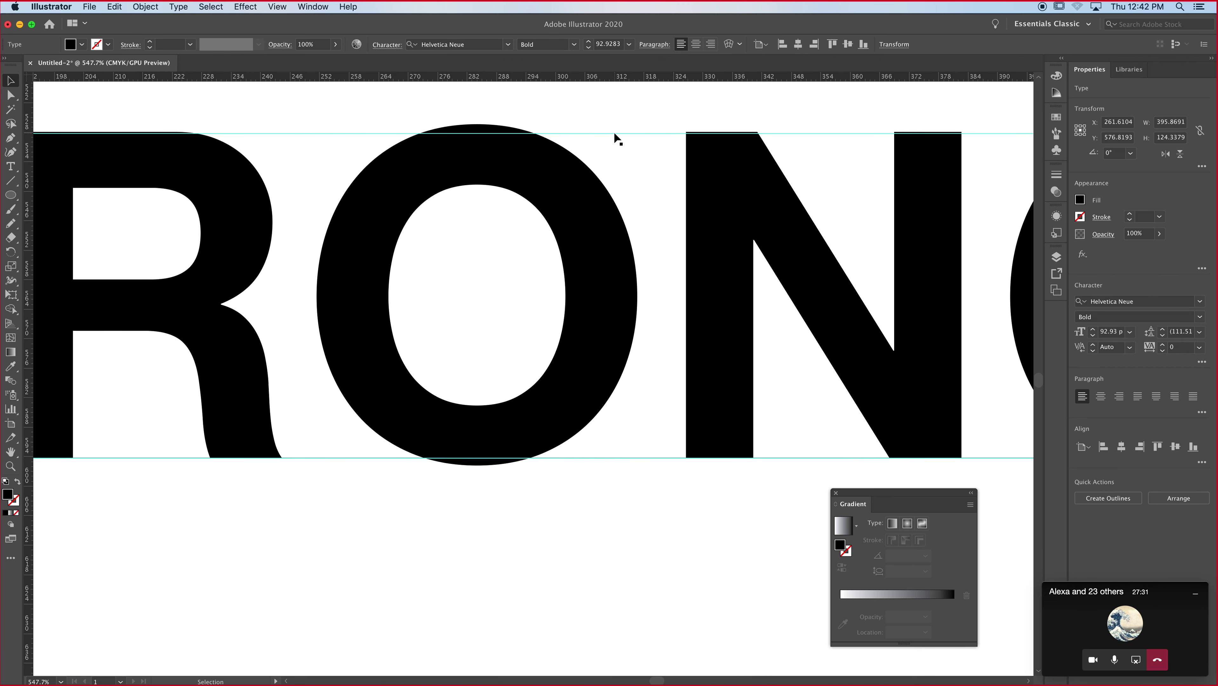
drag(614, 134, 616, 132)
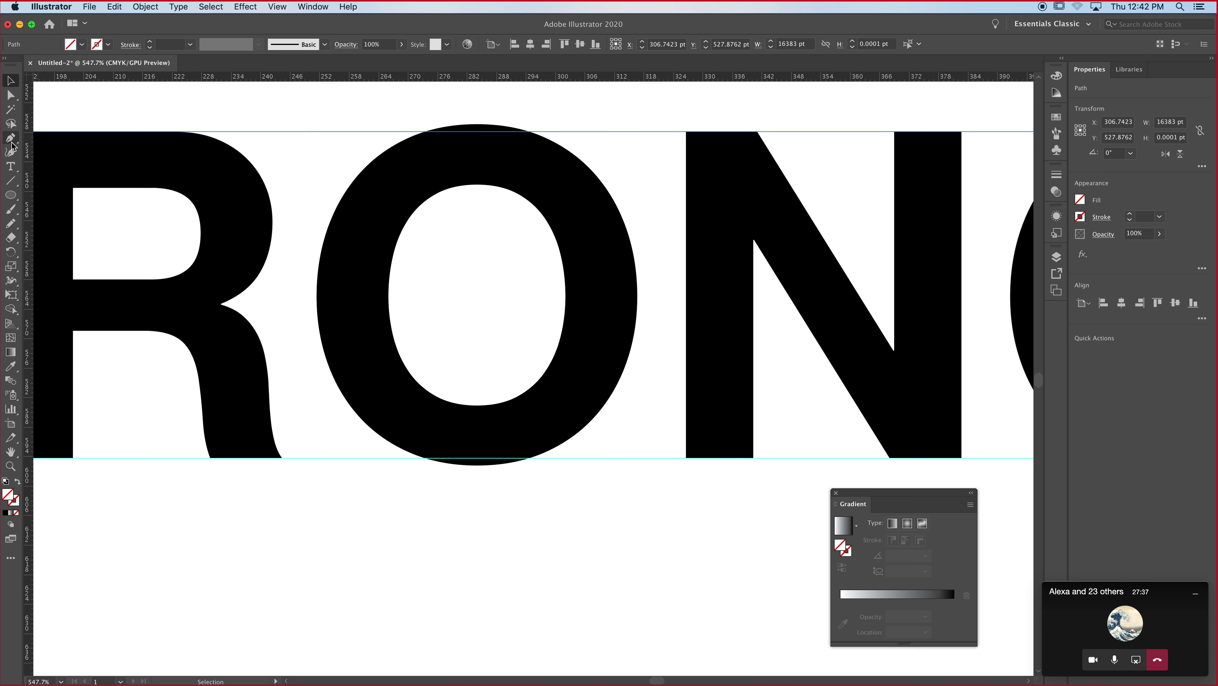
- Select the O and set its size to 92 pt, then step it down to 90 pt
click(11, 166)
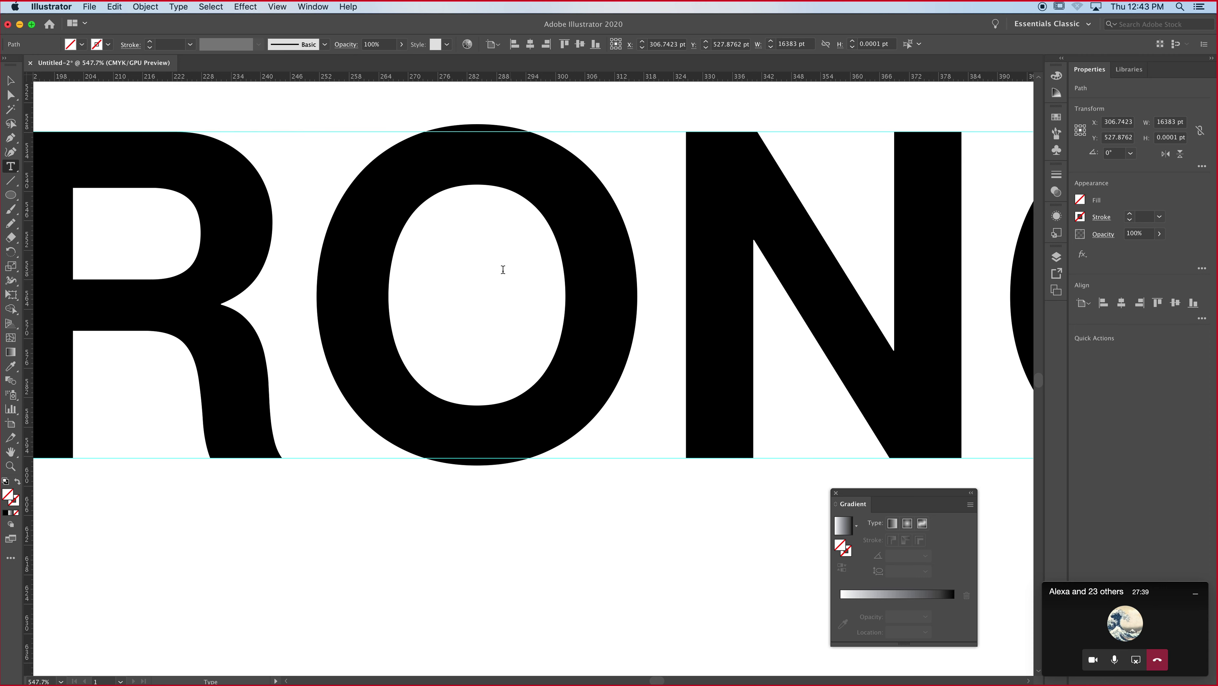
drag(567, 272, 422, 258)
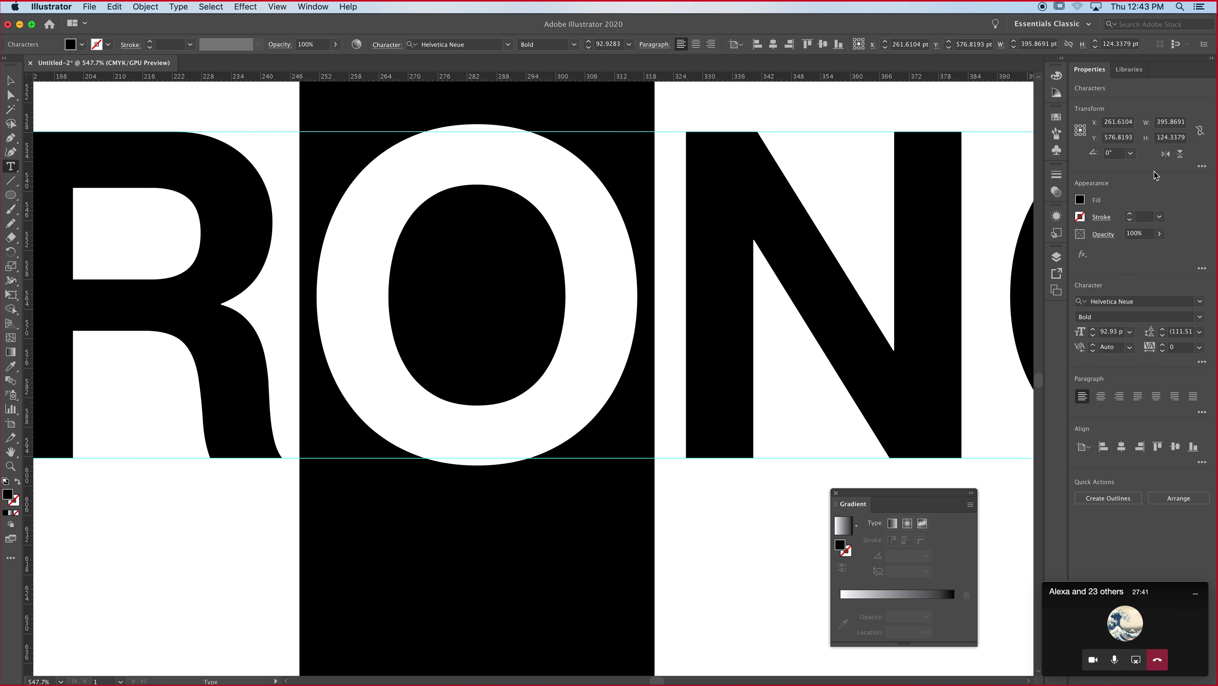
key(super+t)
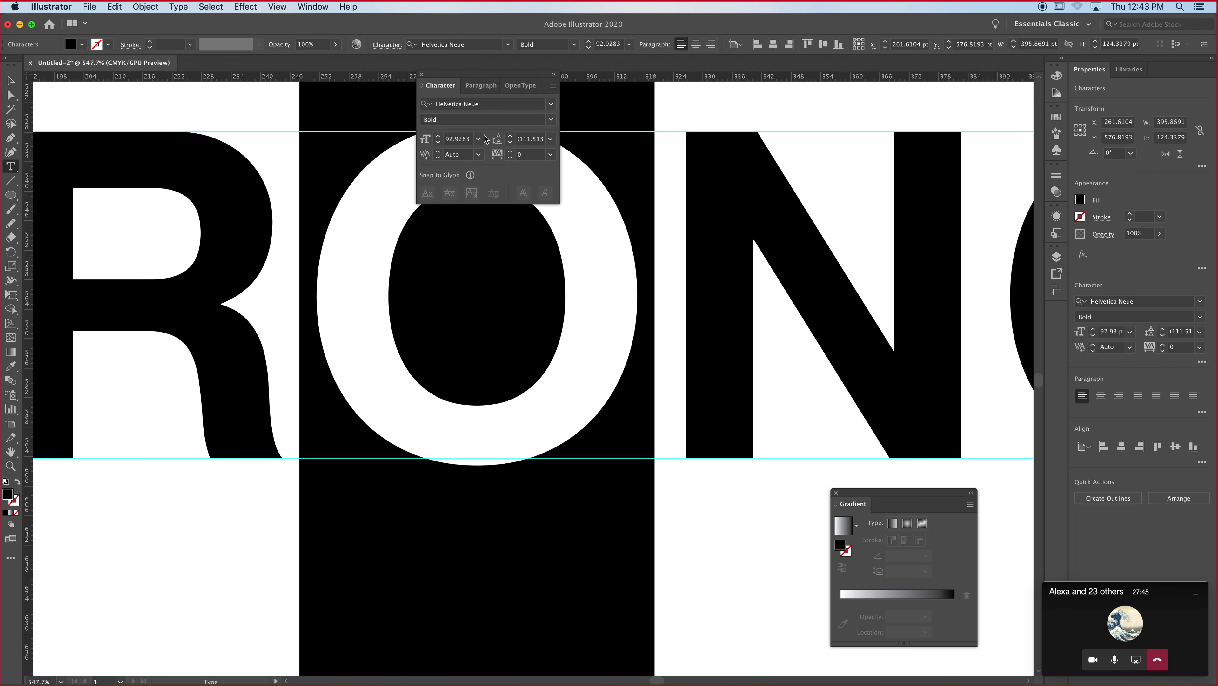
click(461, 139)
text(9)
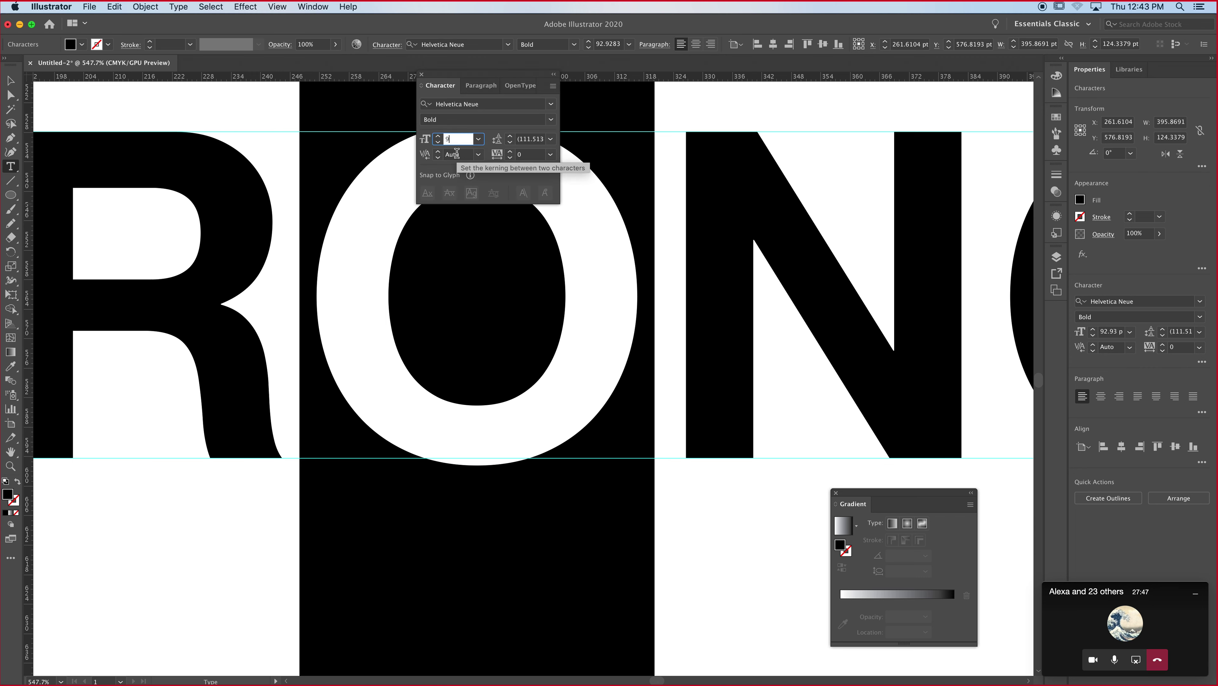
text(2)
key(Return)
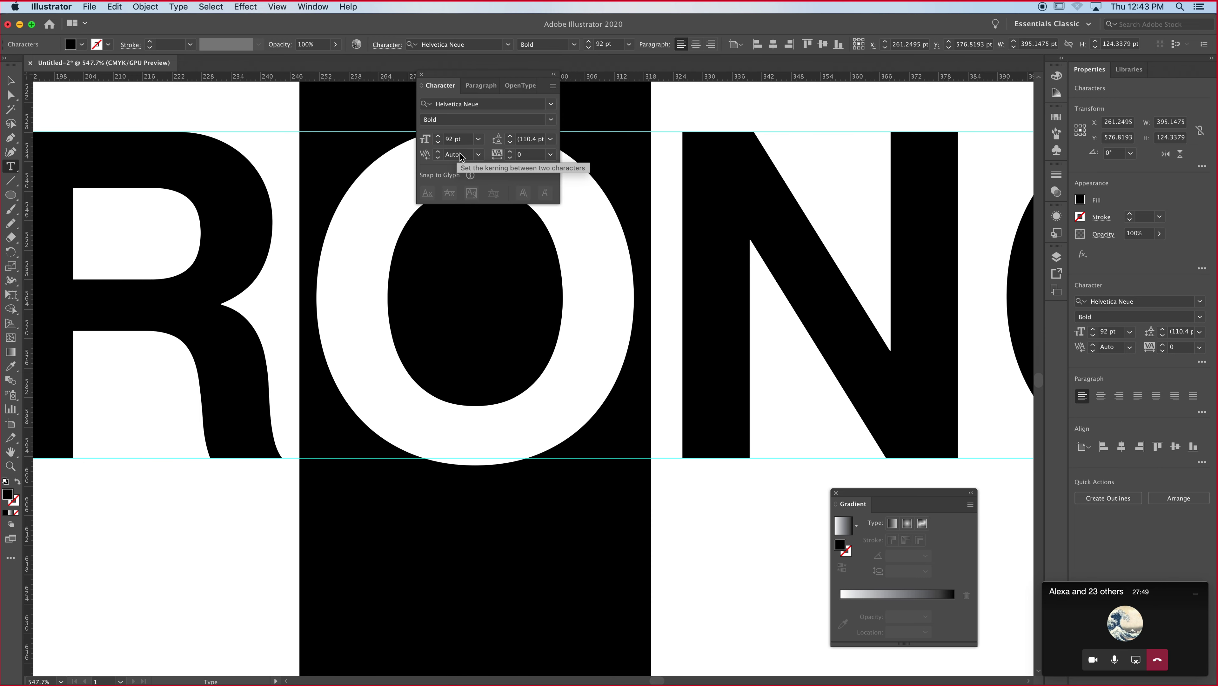
click(438, 142)
click(438, 143)
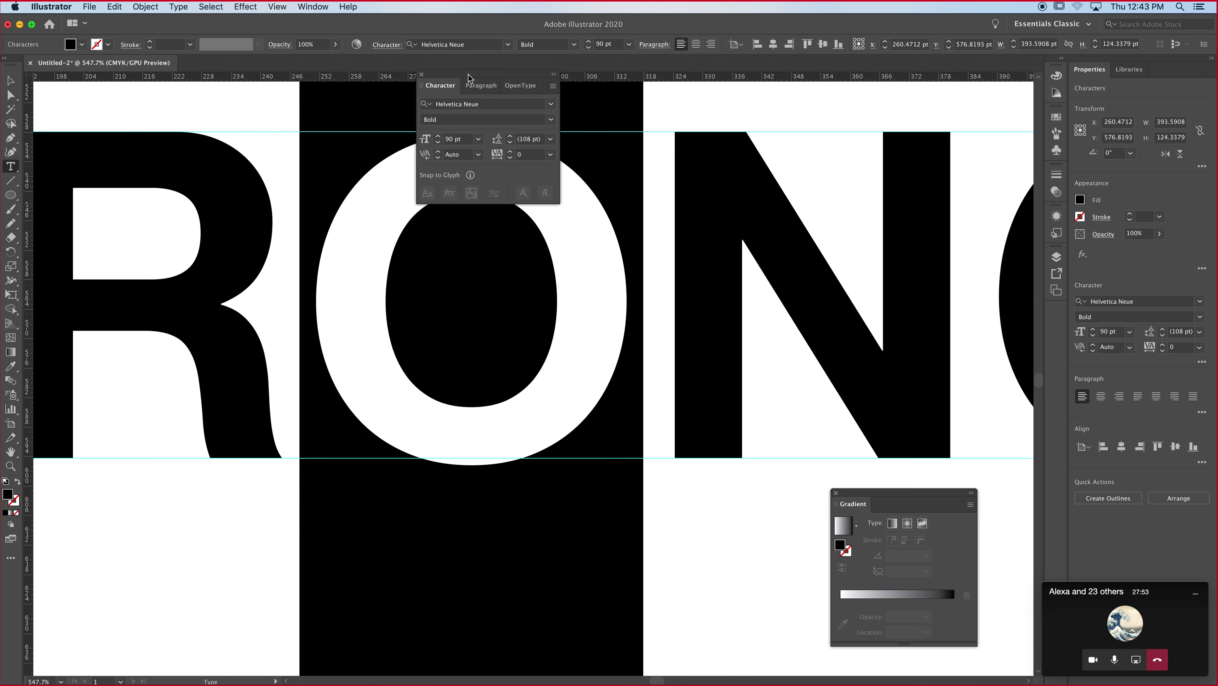
drag(470, 79, 685, 134)
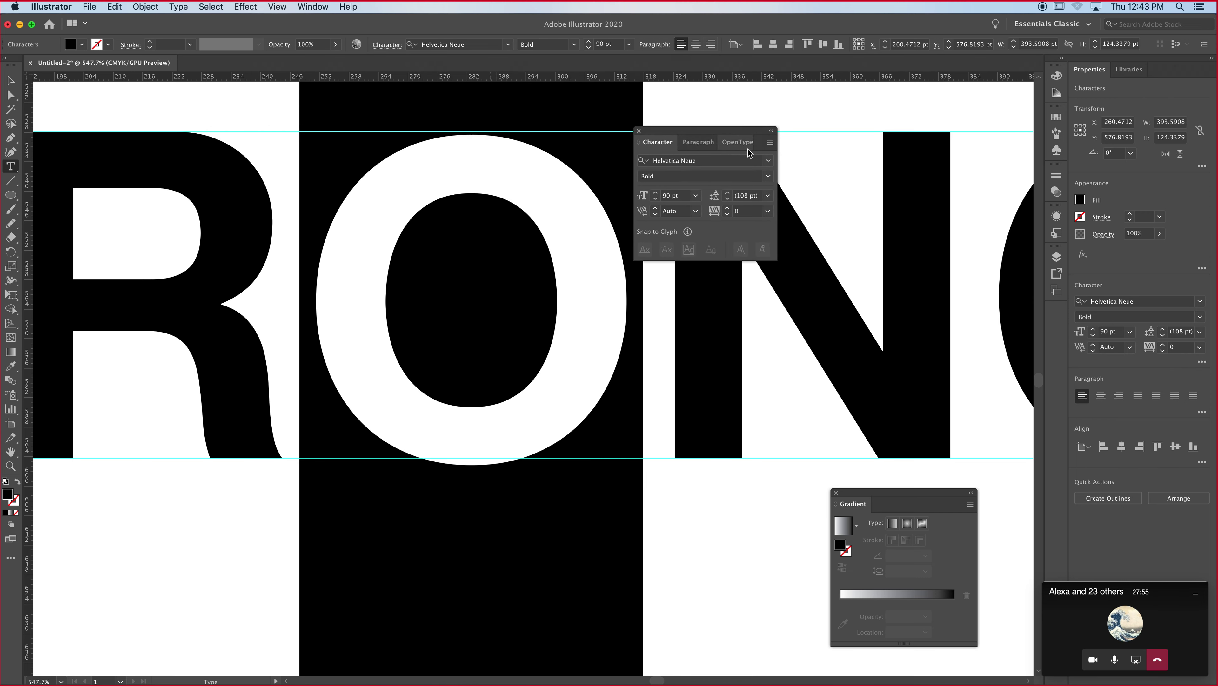
click(770, 142)
- Give the O a 2 pt baseline shift and an 88.5 pt font size
click(794, 149)
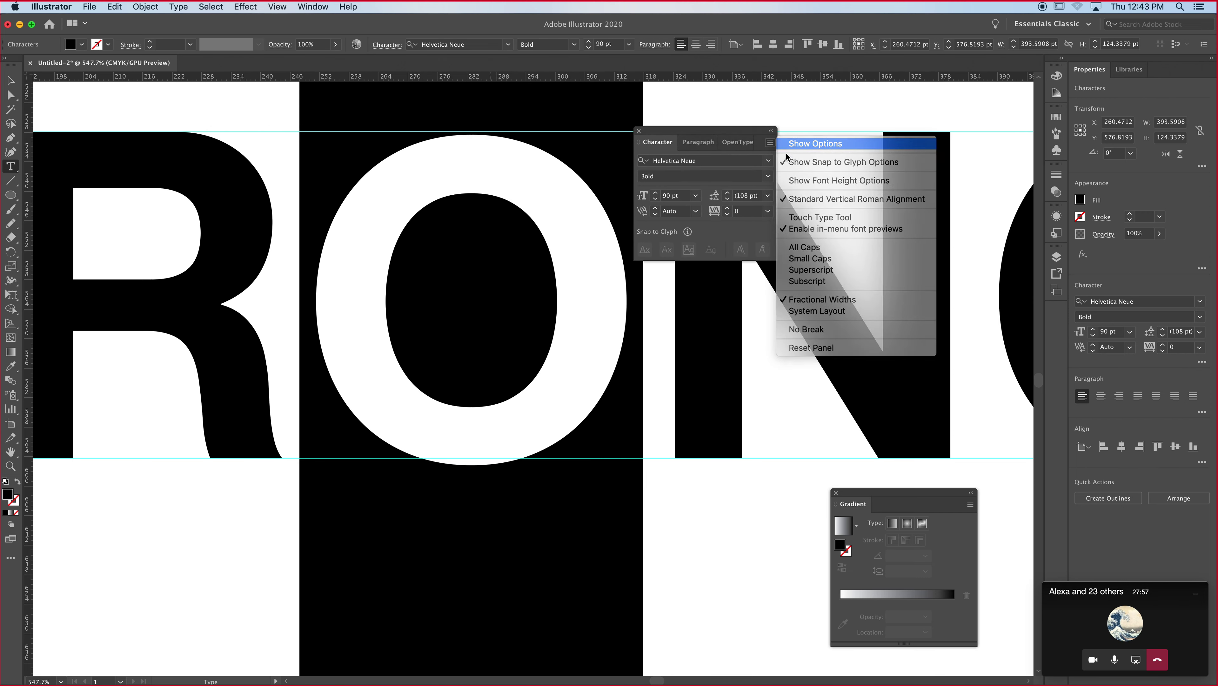
click(654, 242)
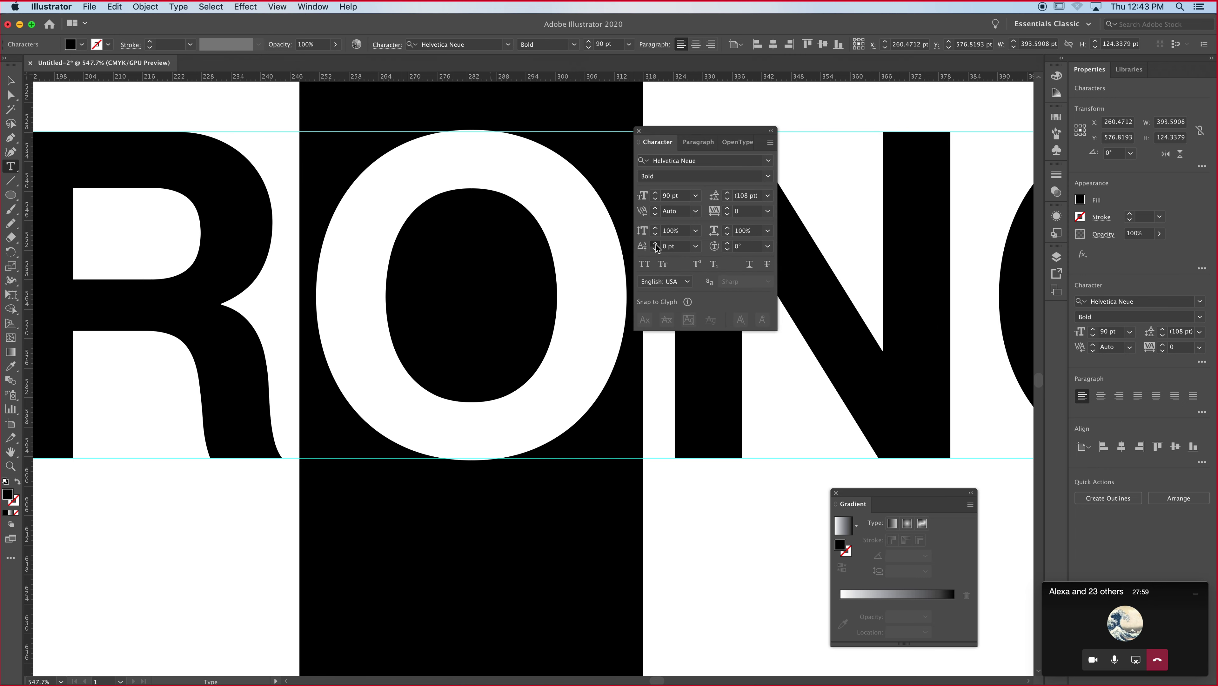
click(656, 198)
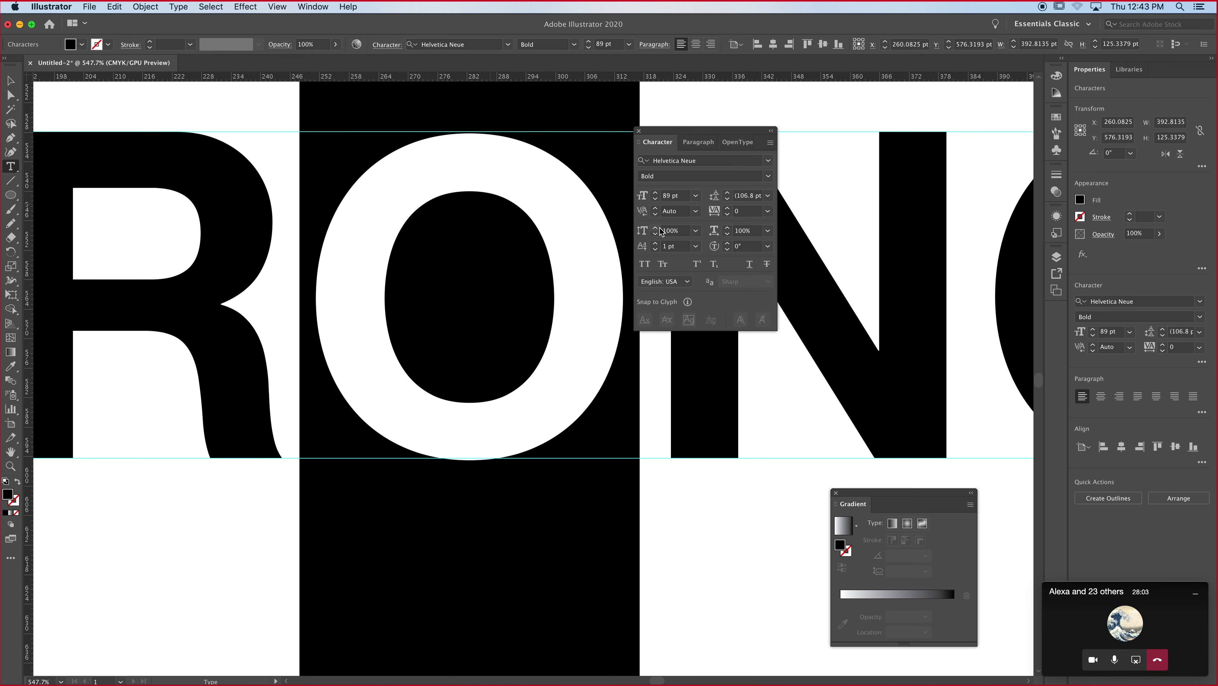
click(655, 243)
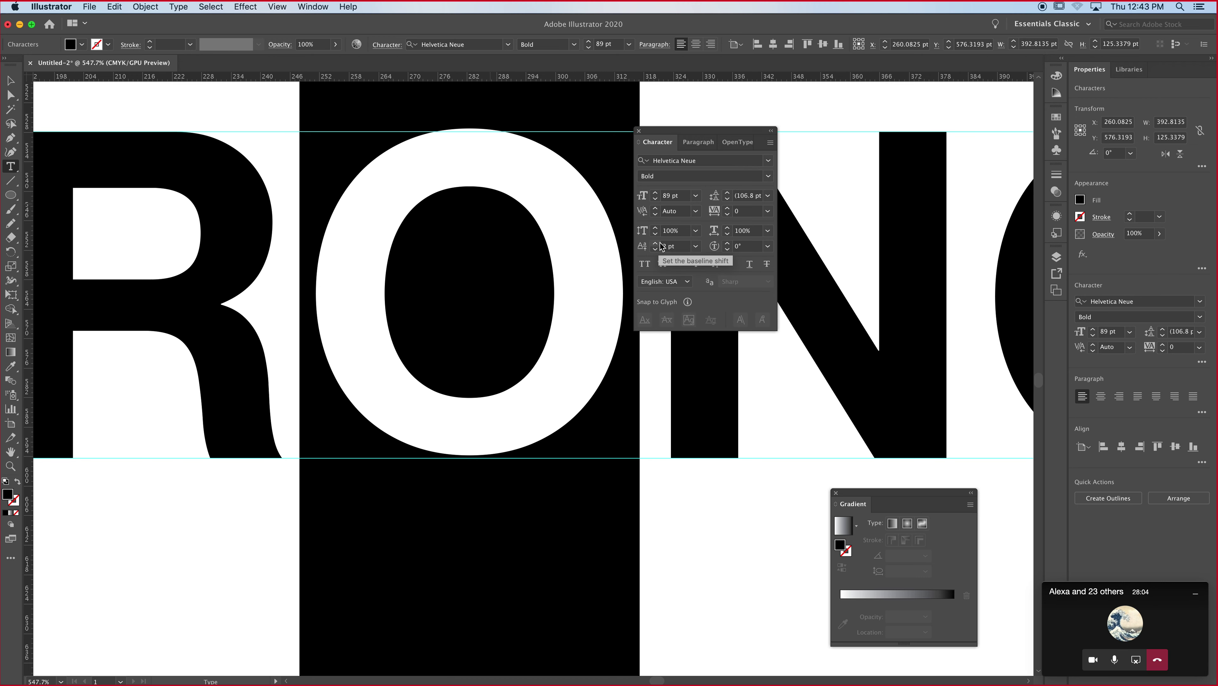
click(655, 201)
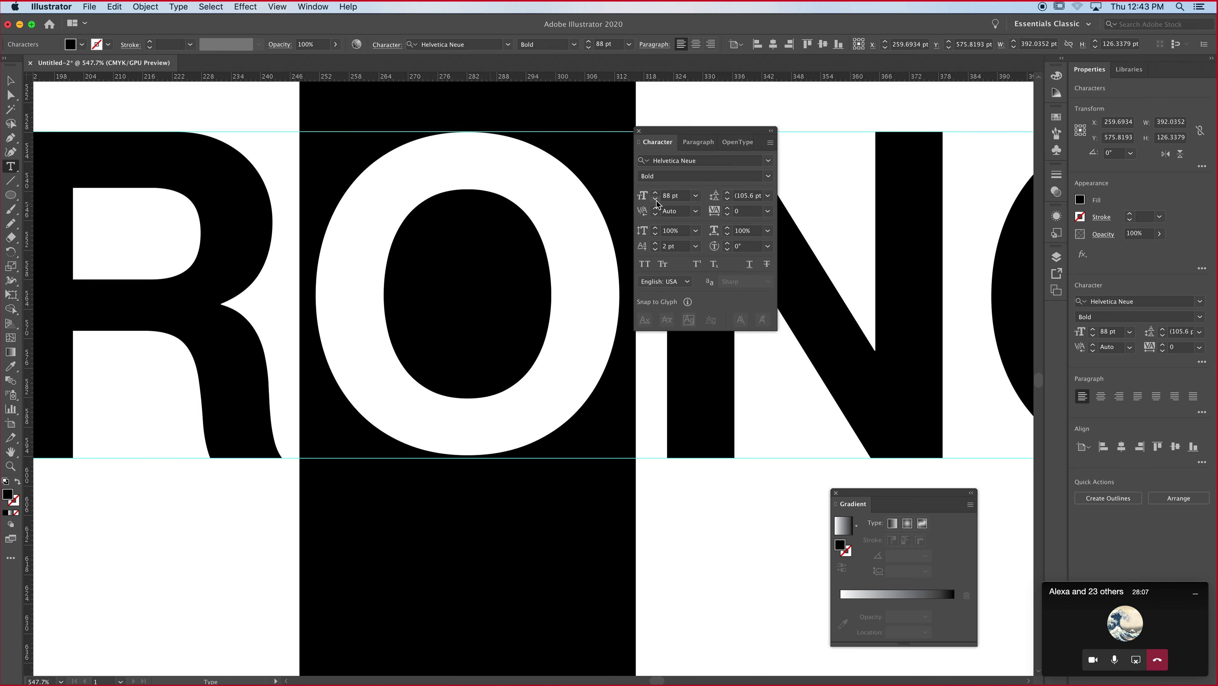
click(656, 200)
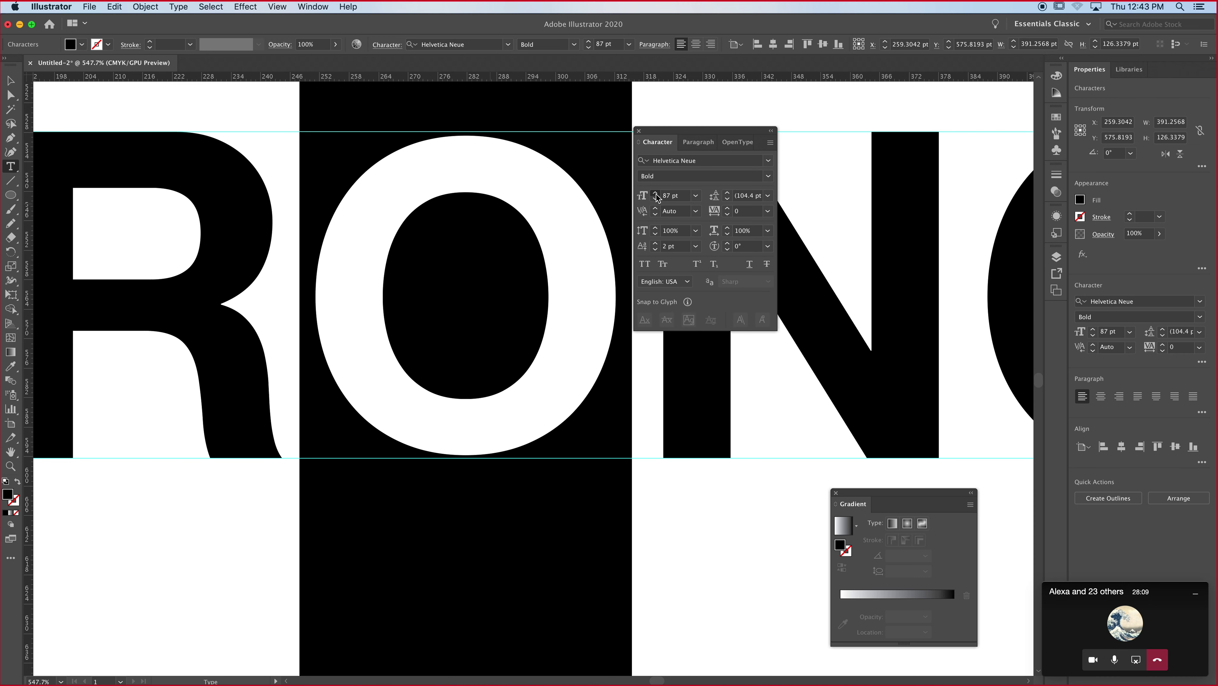
click(655, 194)
click(670, 197)
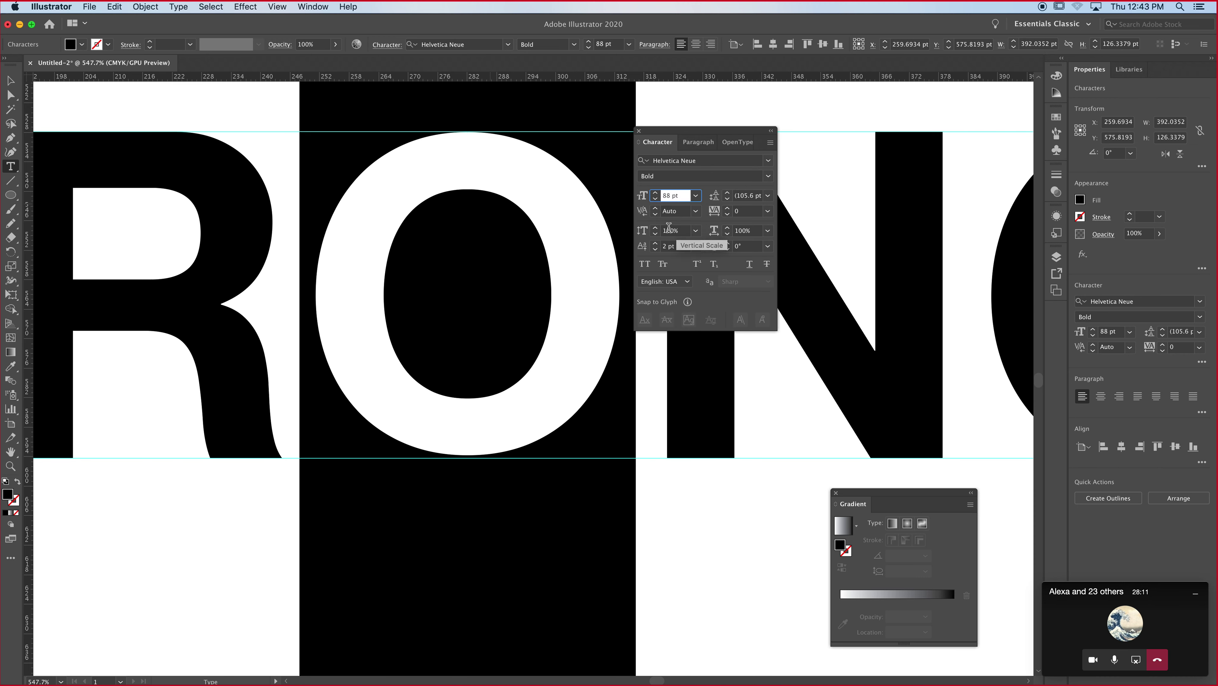
text(.)
text(5)
key(Return)
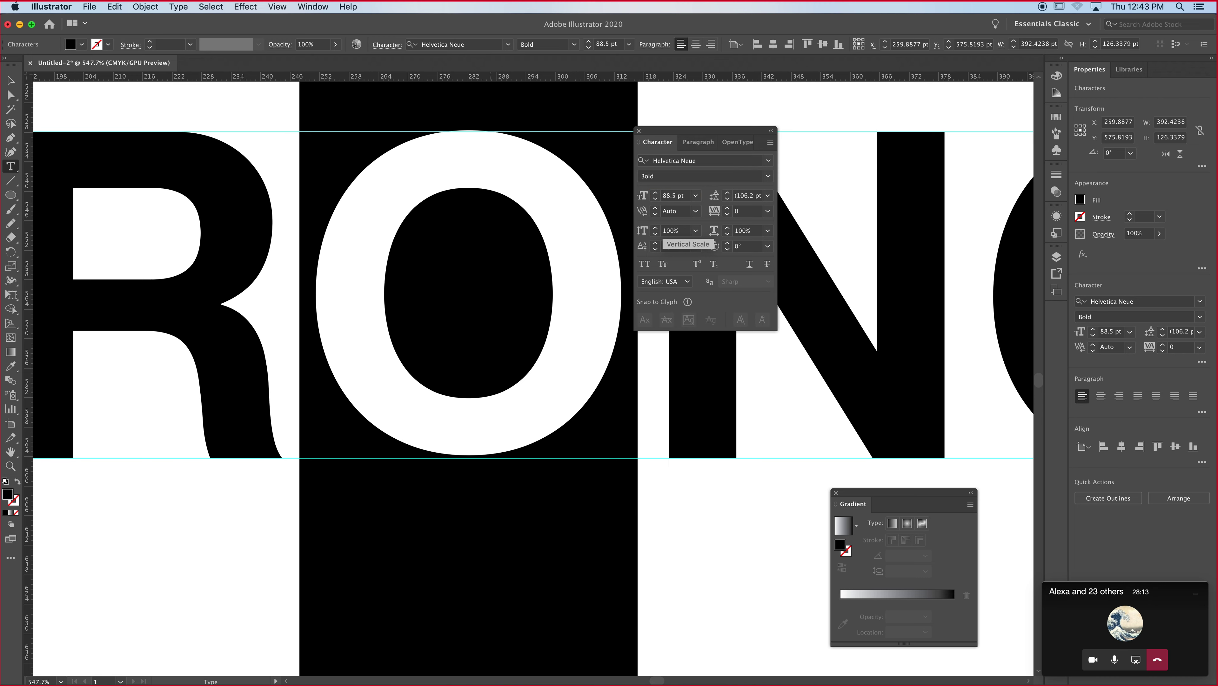
- Exit text editing and zoom out to view more of the word
key(Escape)
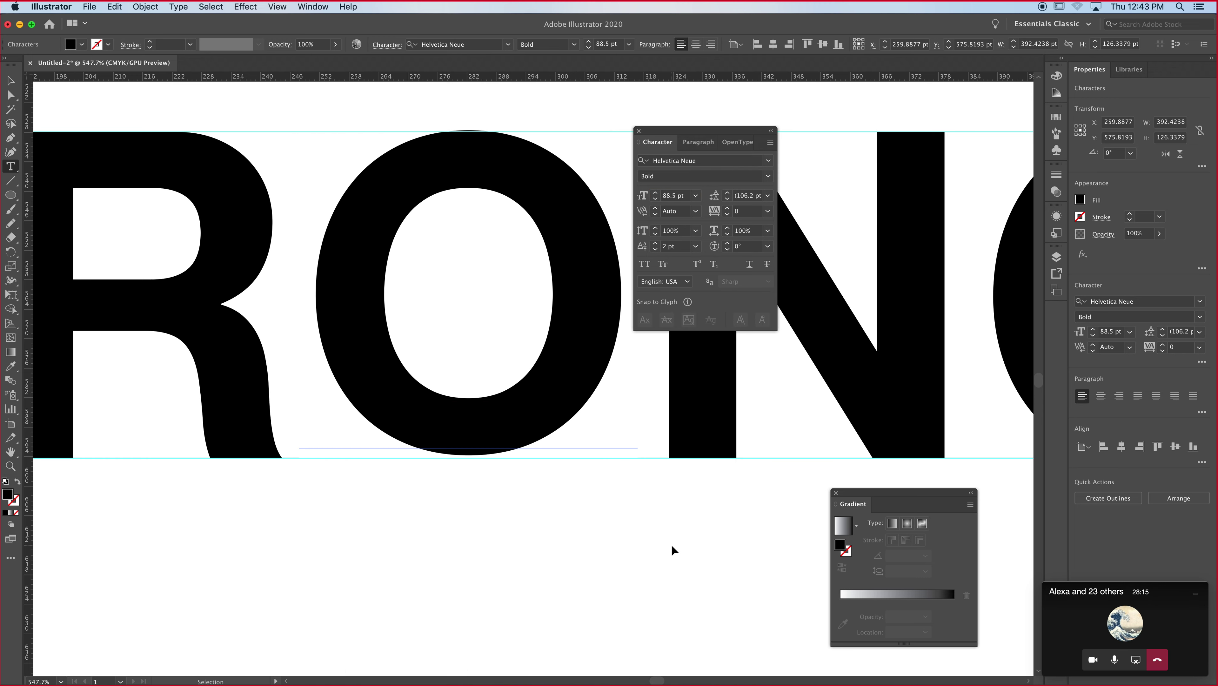
key(t)
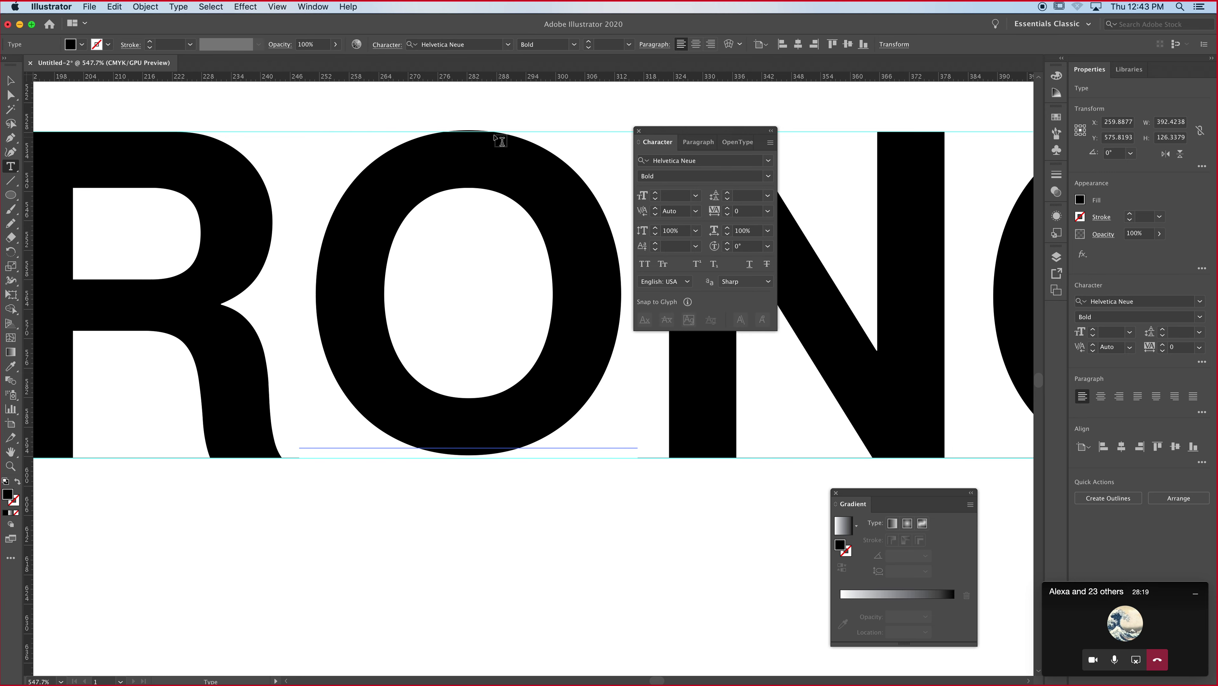
alt+super+click(552, 346)
- Alt-drag a copy of STRONG below and Eyedropper-reset its O to the plain letter size
alt+super+click(553, 346)
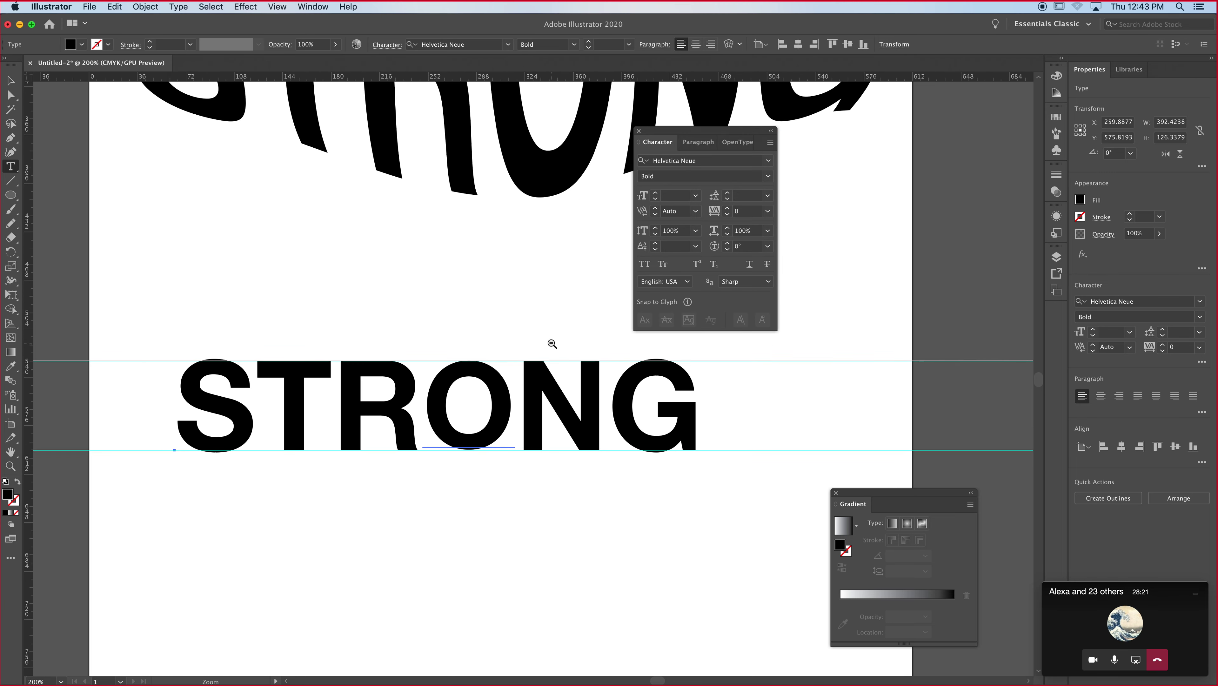
alt+super+click(551, 342)
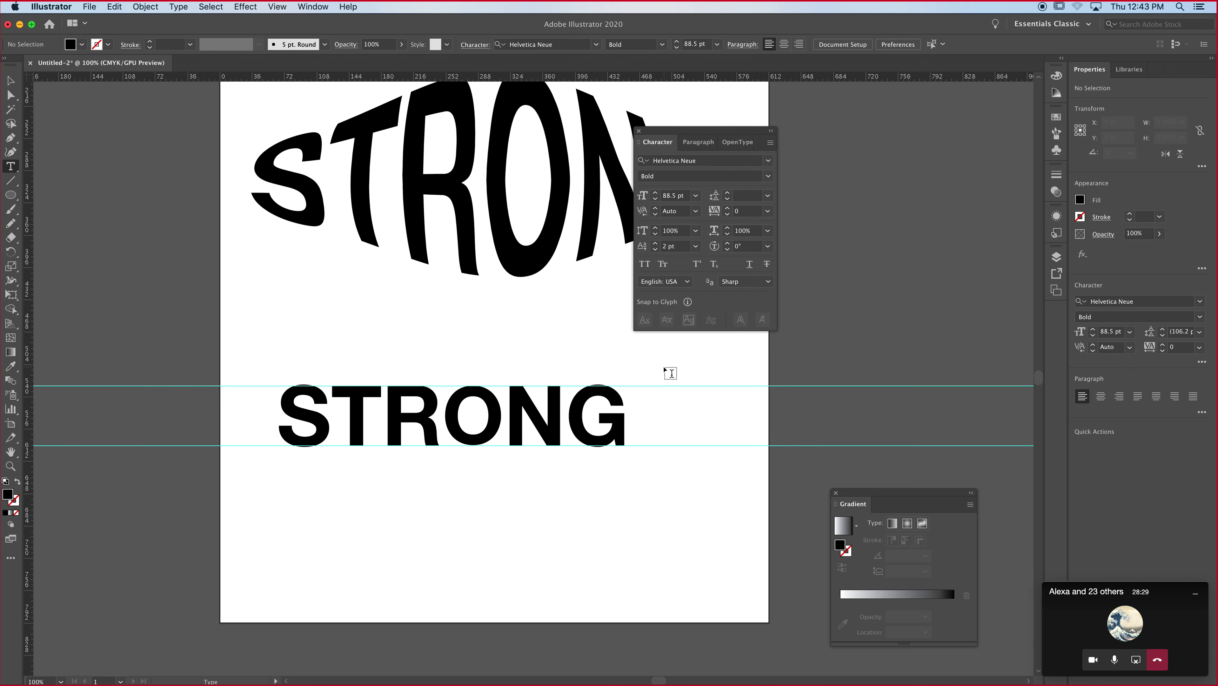
drag(579, 415, 583, 518)
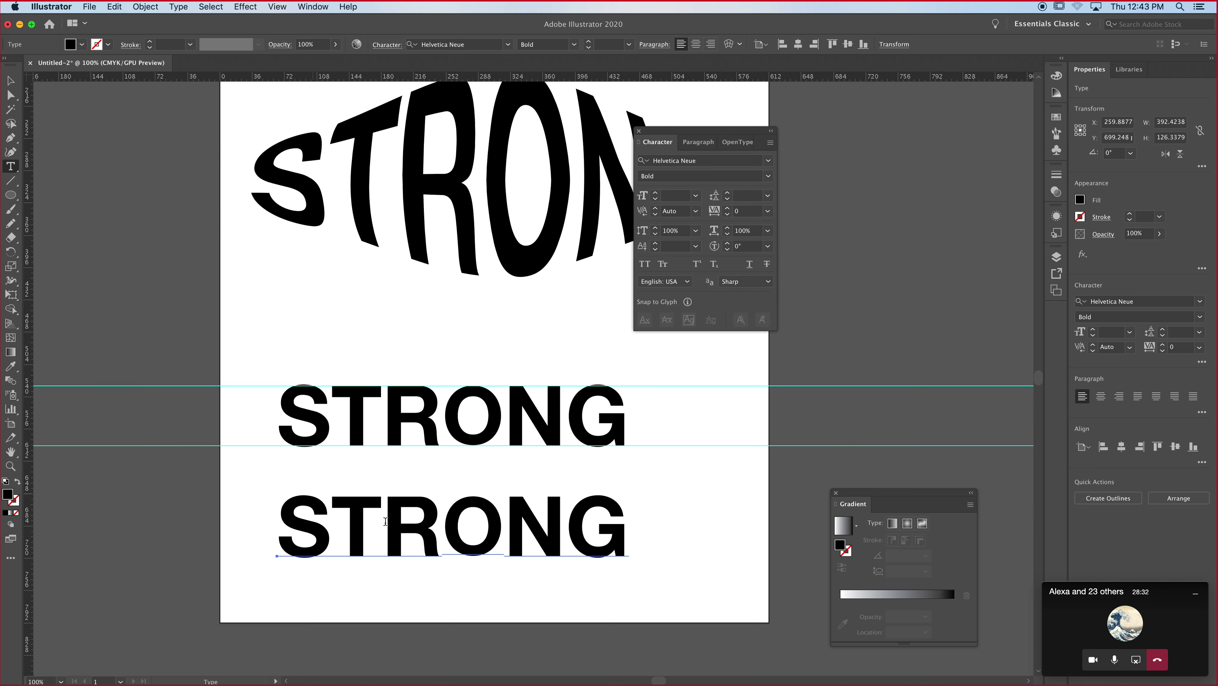
drag(444, 524, 495, 524)
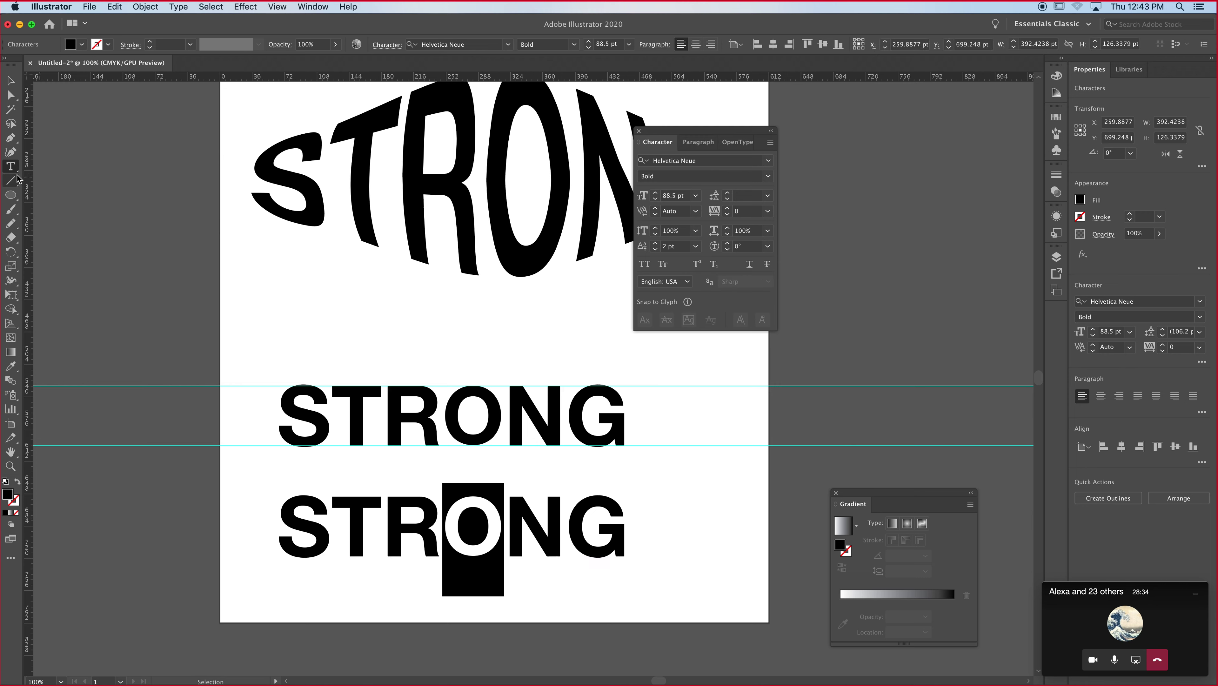
click(11, 366)
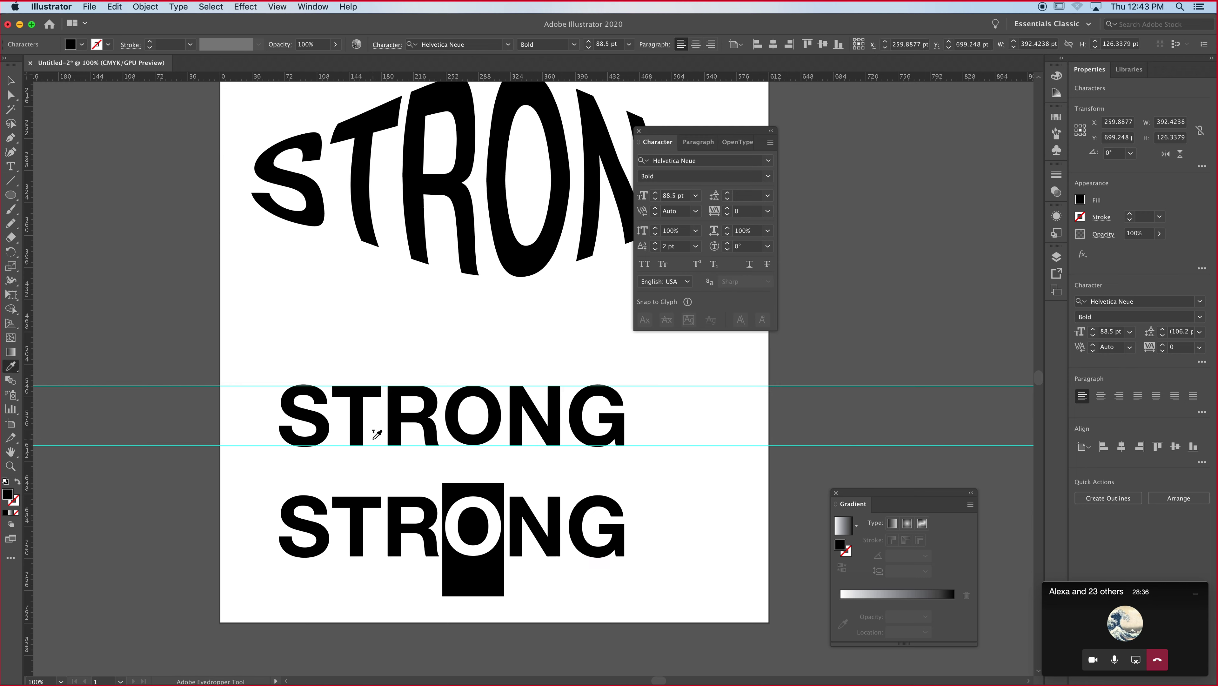
click(393, 503)
- Move the copy up directly beneath the first STRONG and zoom in on both lines
super+click(226, 485)
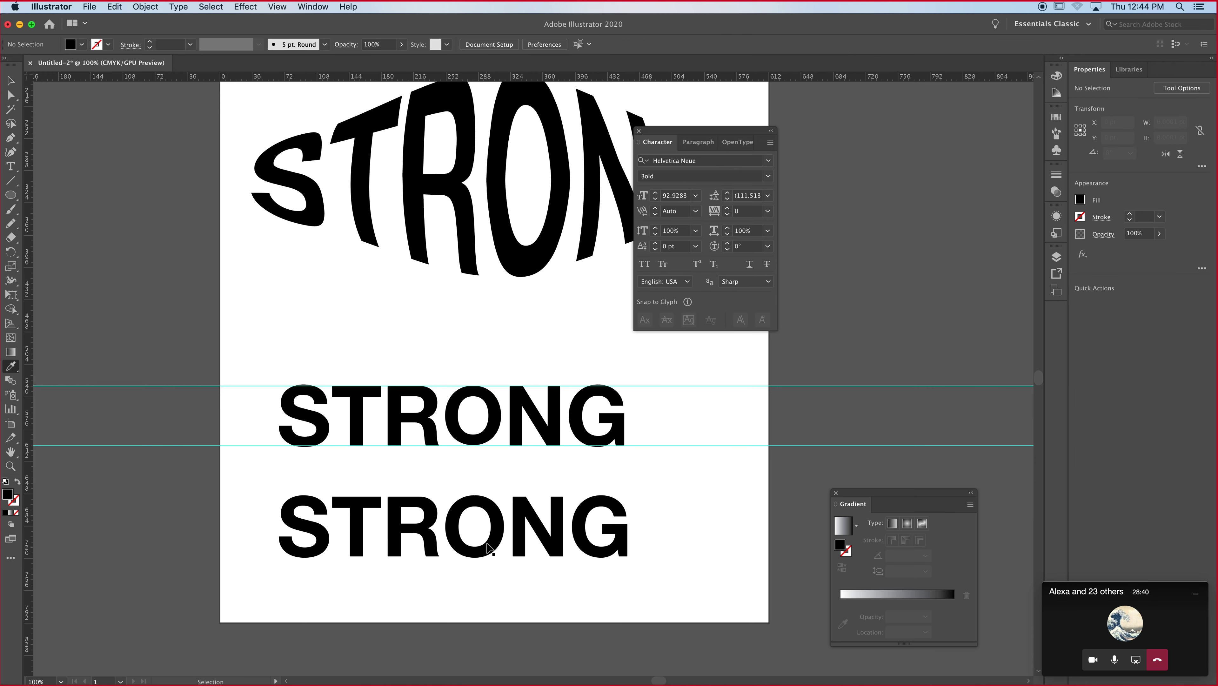
drag(493, 547, 497, 509)
super+click(255, 507)
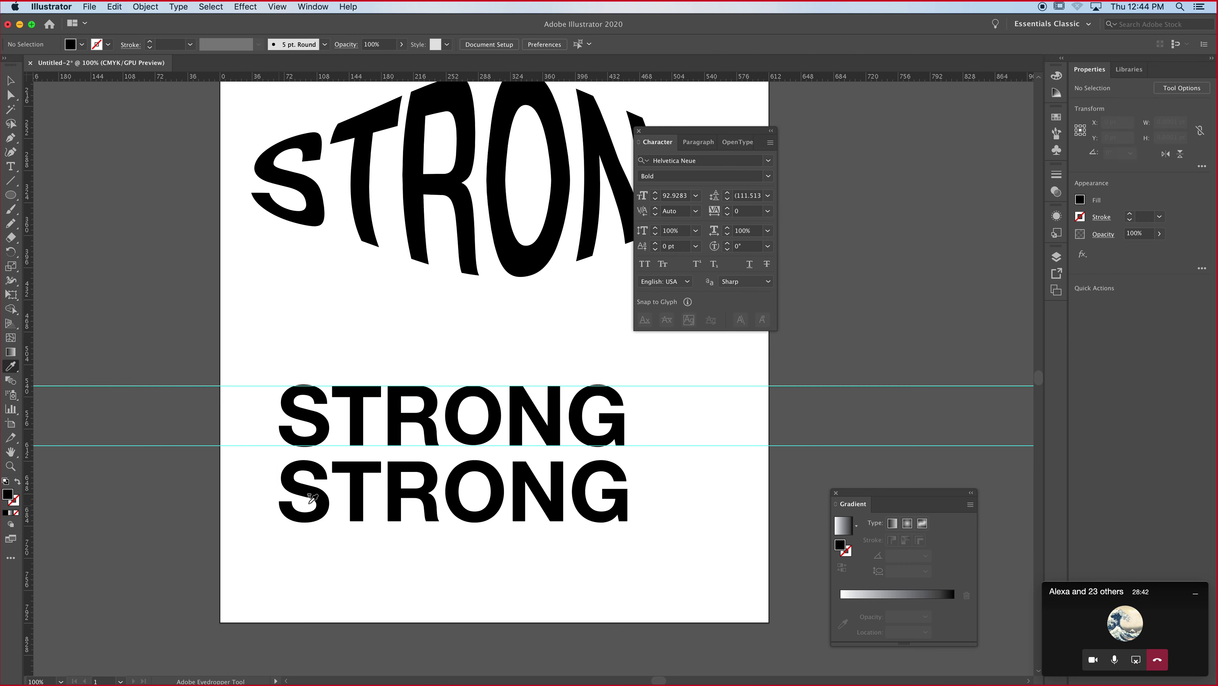
drag(313, 497, 211, 356)
drag(196, 201, 252, 379)
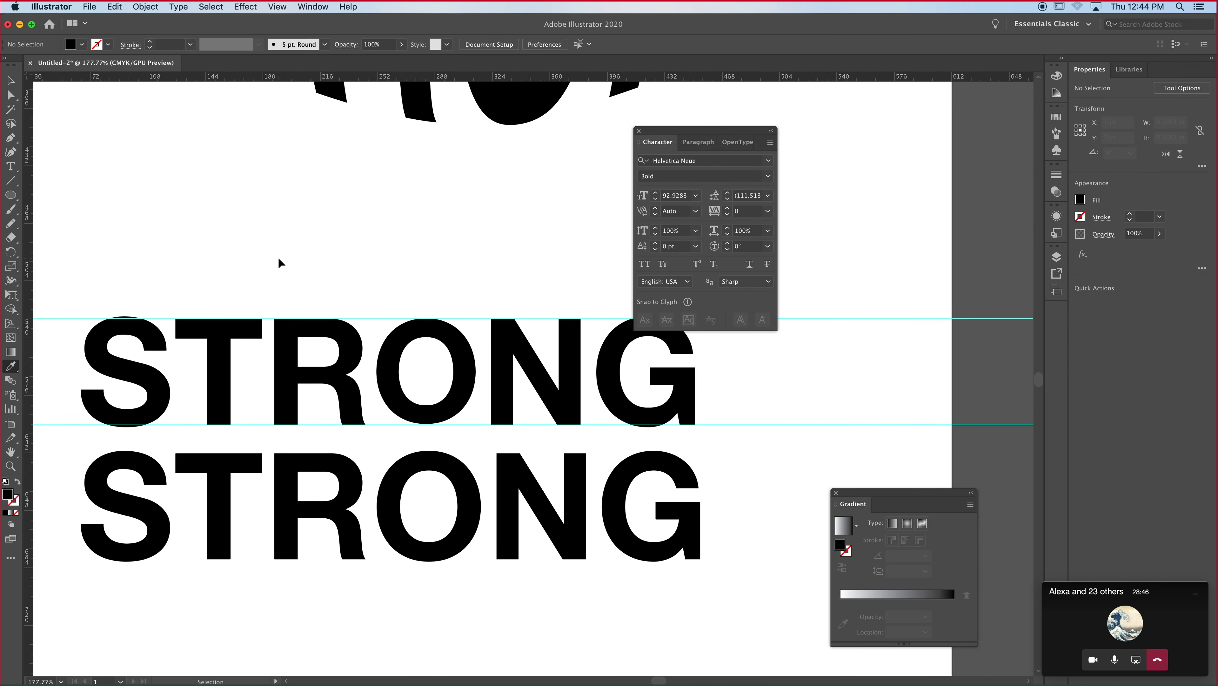
key(i)
- Select the first S of the top STRONG and set its font size to 88.5 pt
click(10, 167)
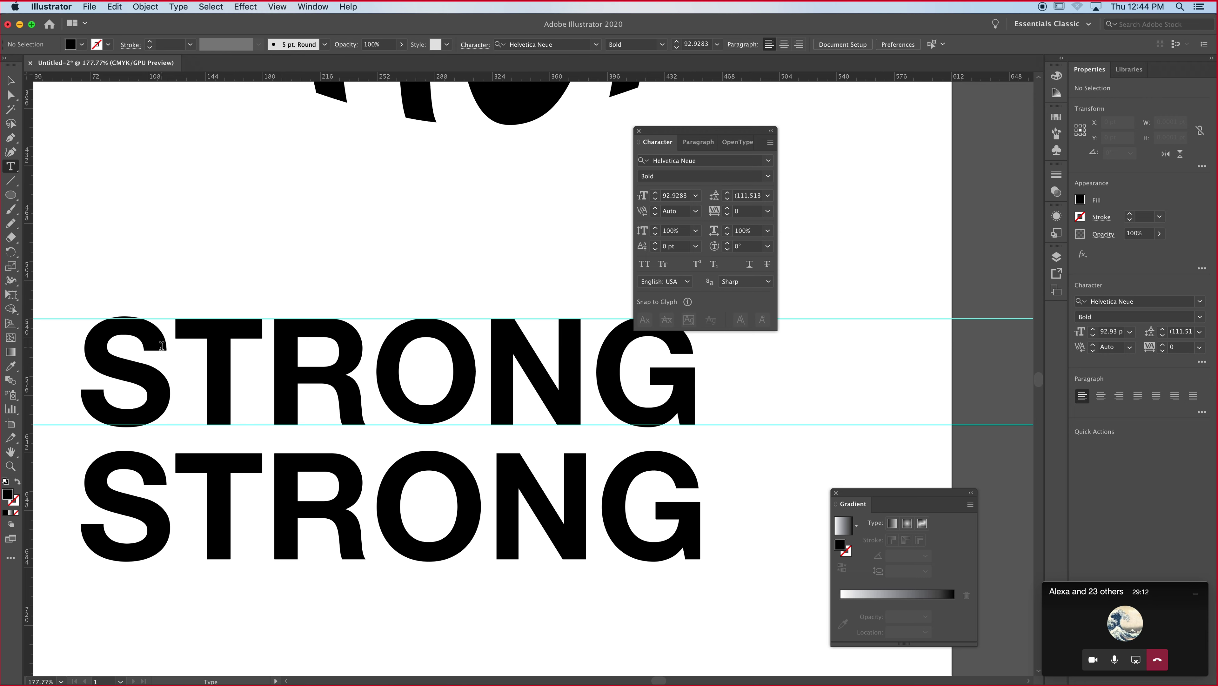
drag(161, 346, 79, 351)
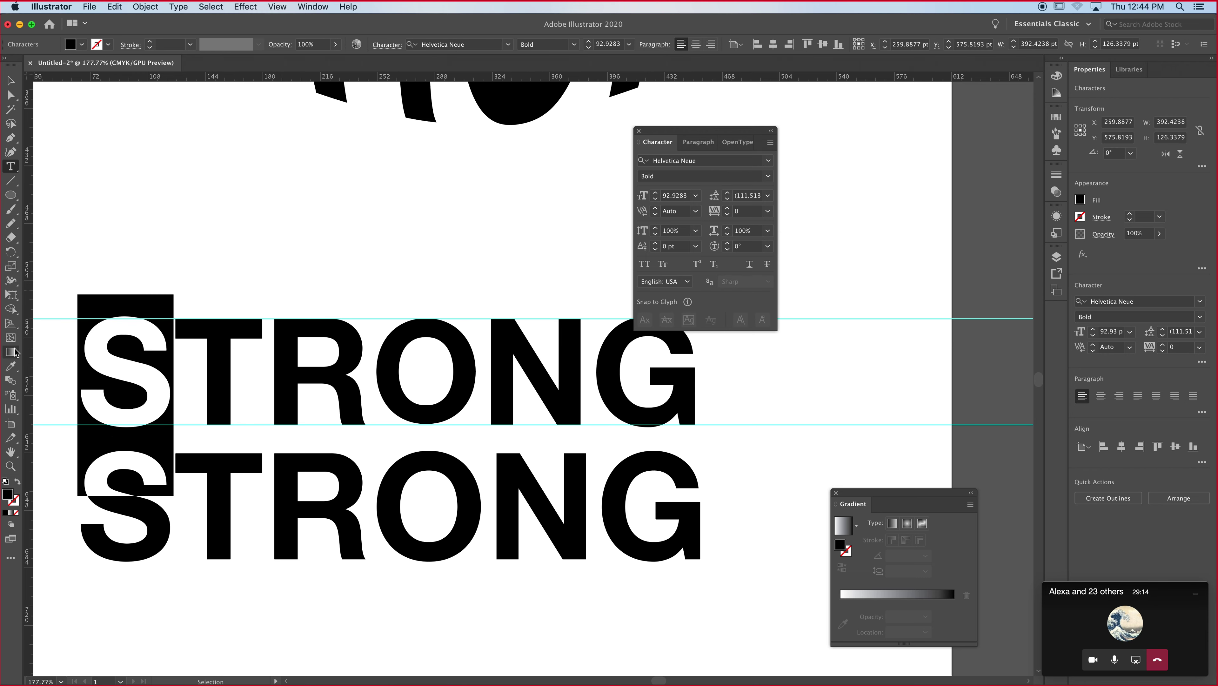
click(10, 366)
click(9, 367)
click(681, 195)
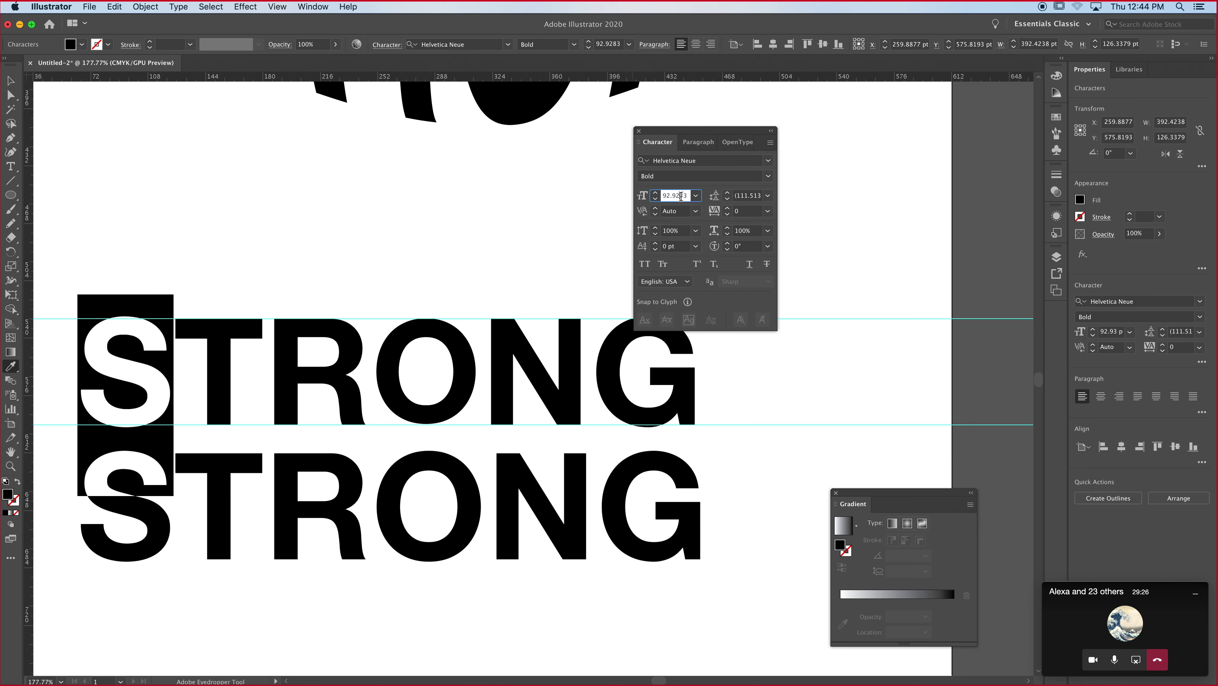
text(88.5)
key(Return)
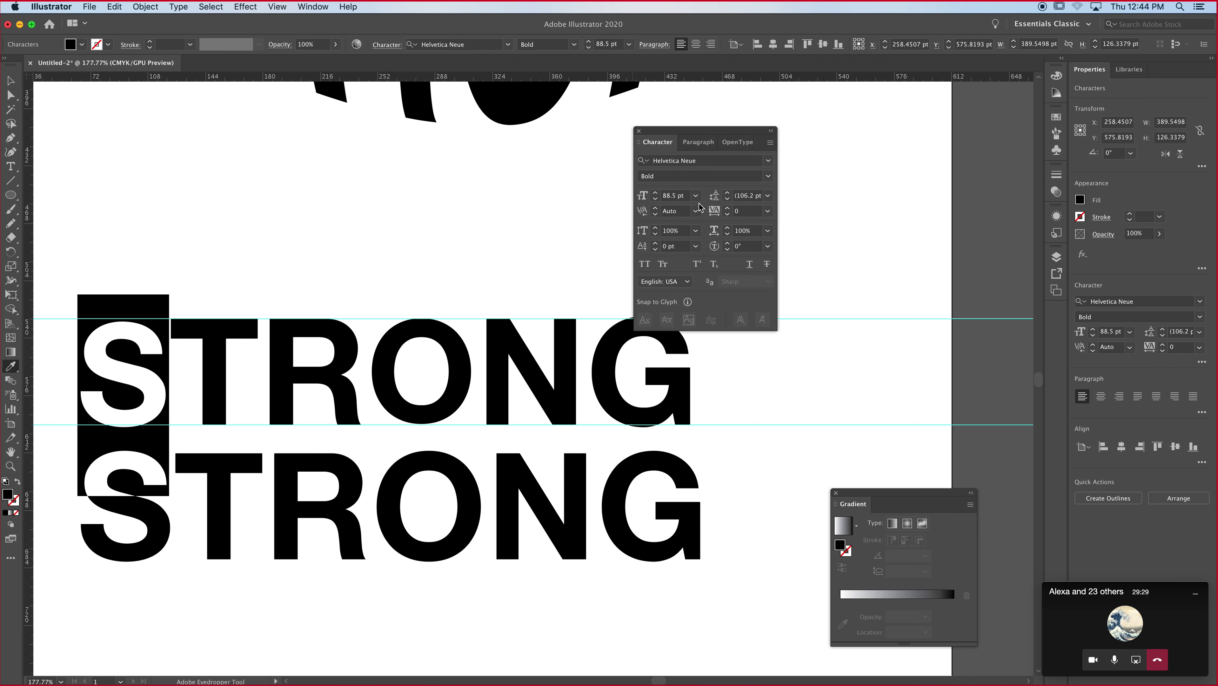
- Give the S a 1 pt baseline shift, then deselect and view the whole page
click(655, 243)
key(super+shift+a)
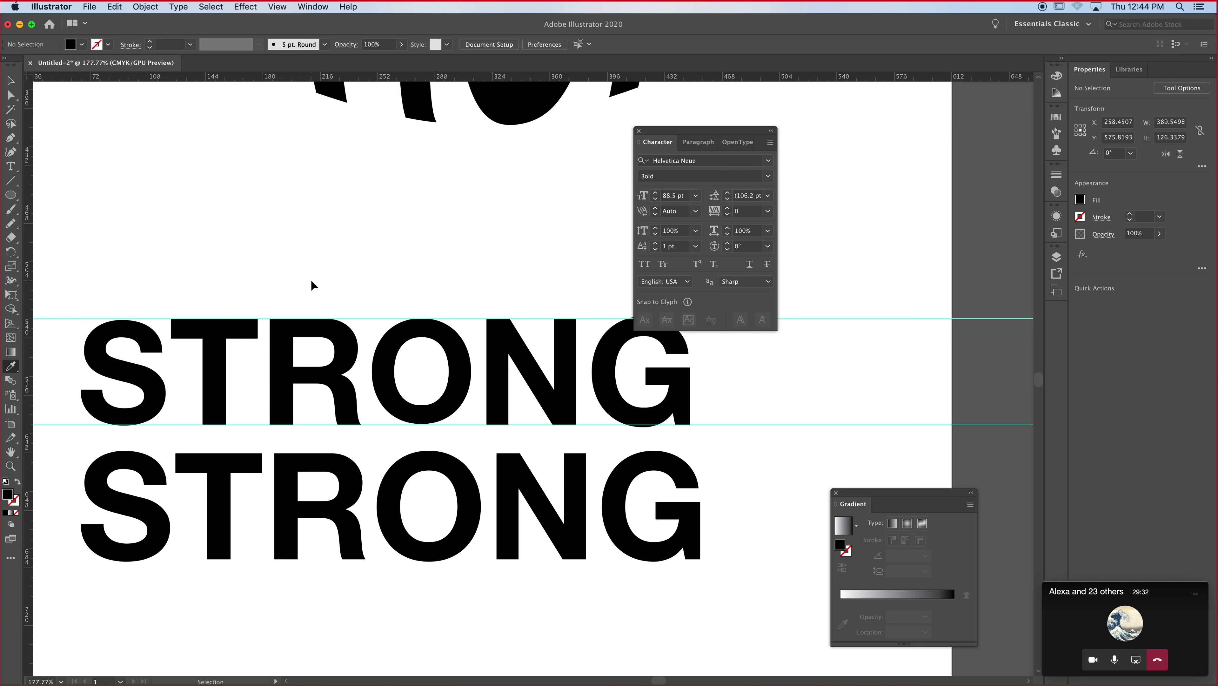
key(super+1)
scroll(394, 413, right, 5)
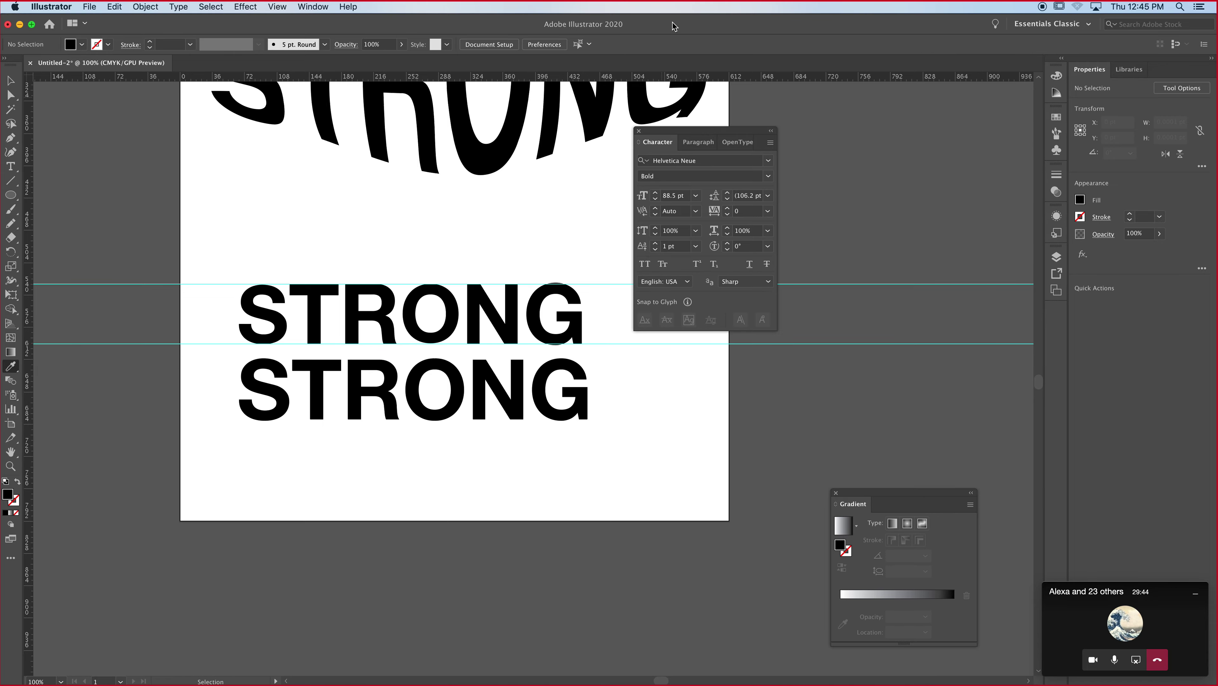
mouse_move(675, 27)
mouse_down()
mouse_move(369, 512)
mouse_move(691, 226)
mouse_move(687, 39)
mouse_up()
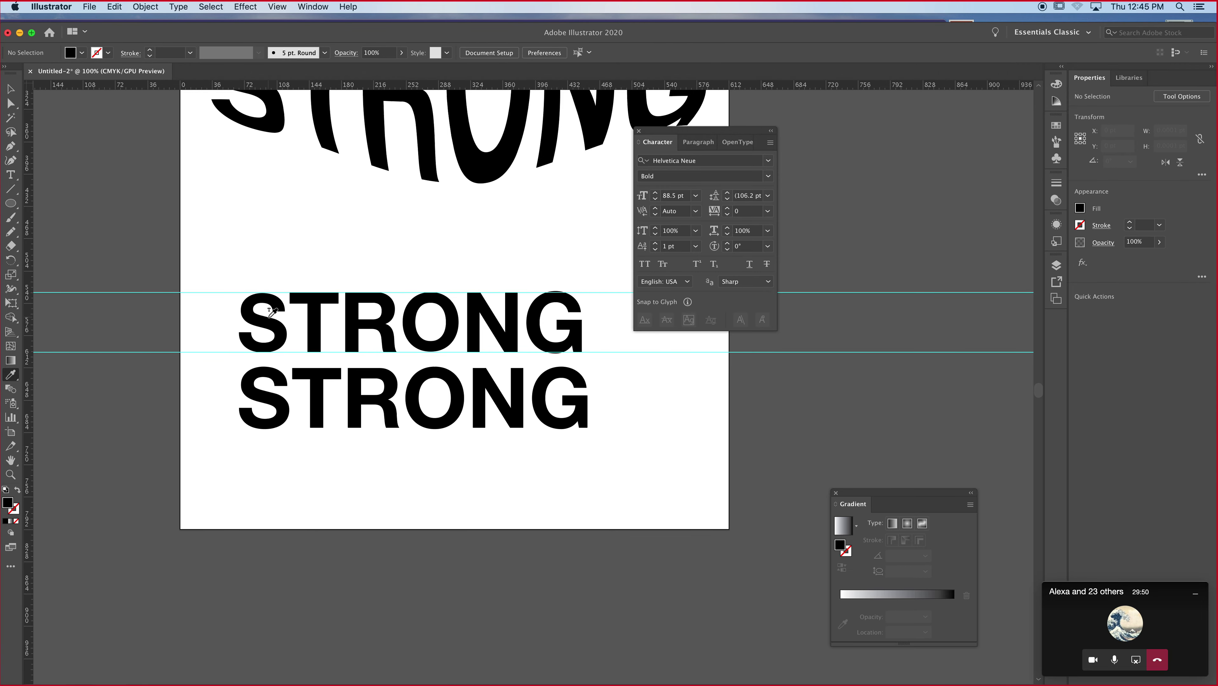
- Eyedropper the lower STRONG's 92.9283 pt style onto the top STRONG
super+click(276, 308)
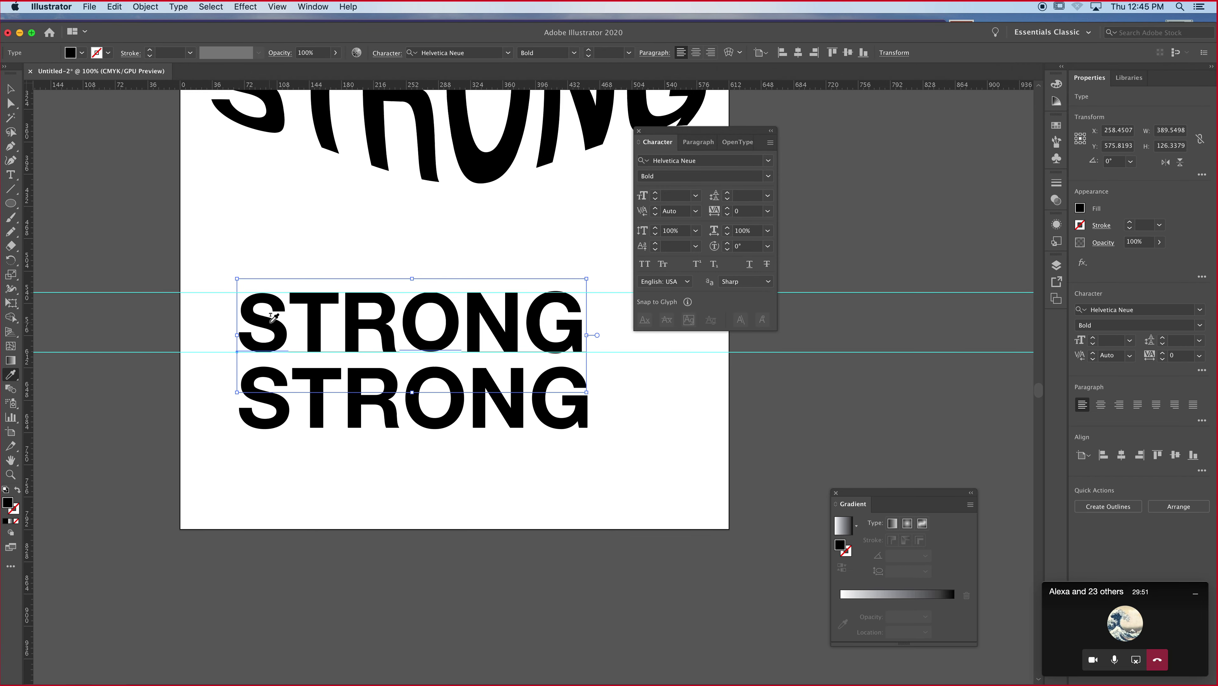
click(284, 379)
super+click(170, 448)
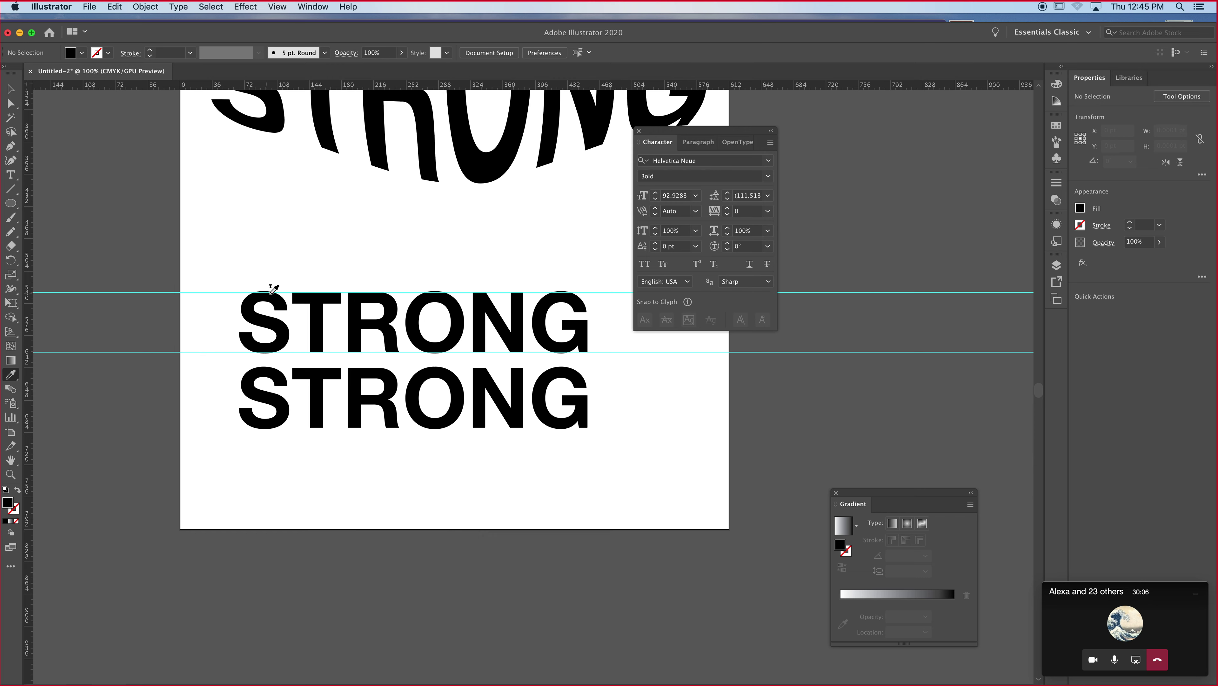
- Shift the top STRONG slightly to the right of the lower line
drag(388, 321, 423, 324)
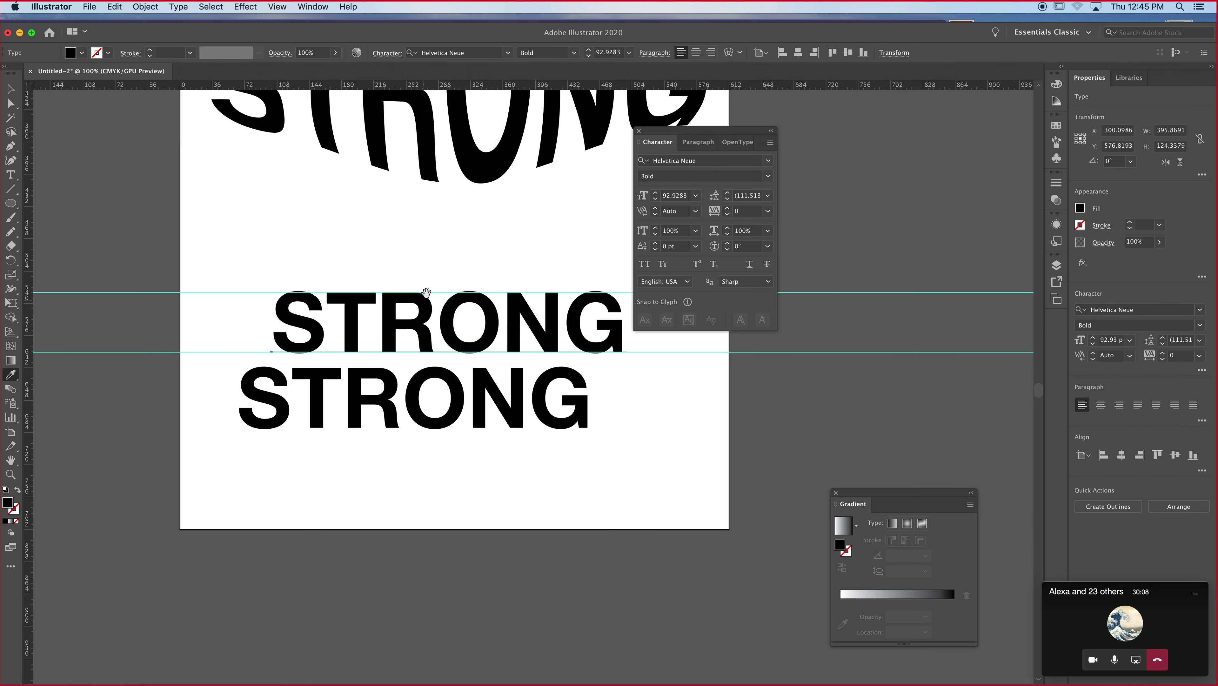
scroll(408, 312, up, 3)
scroll(408, 312, right, 2)
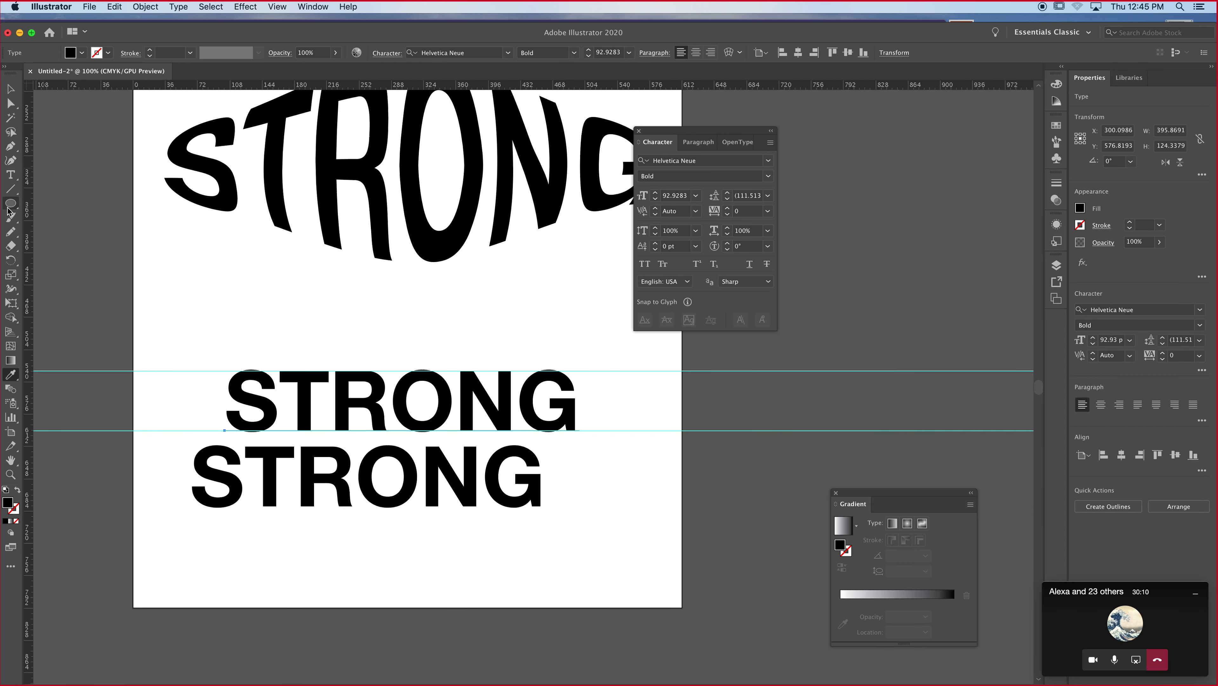
- Draw two black measuring rectangles flanking the top STRONG and scale the text between them
drag(10, 203, 53, 206)
drag(133, 289, 230, 430)
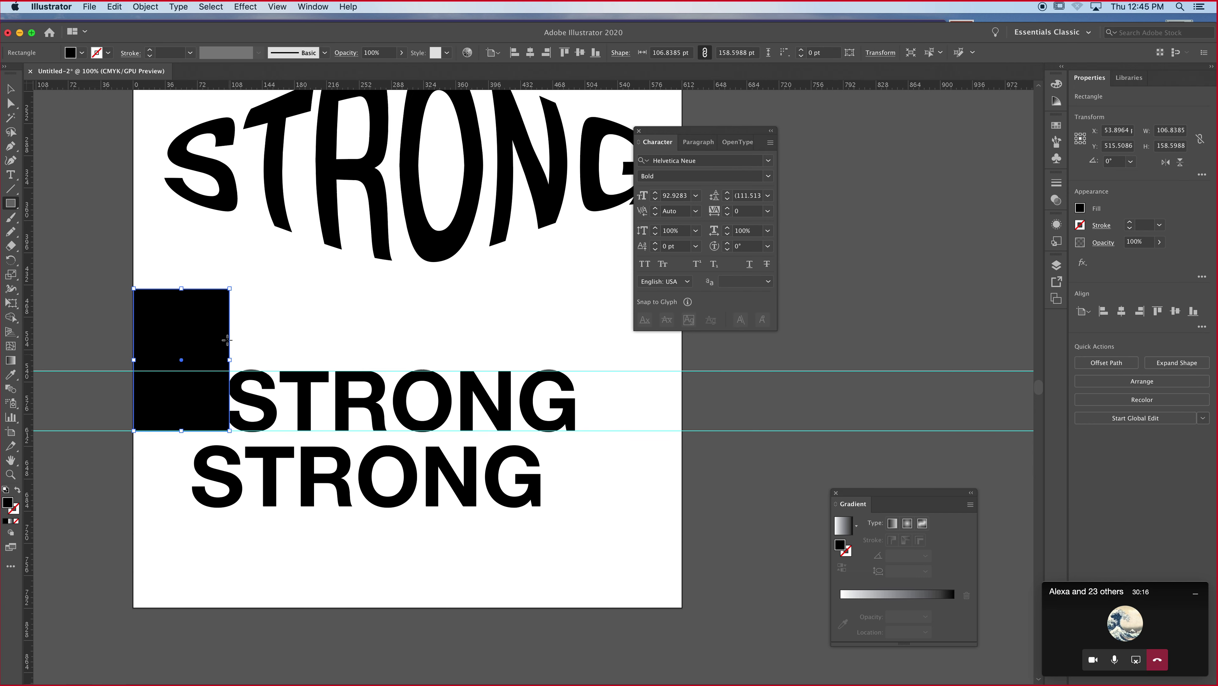
drag(174, 327, 625, 375)
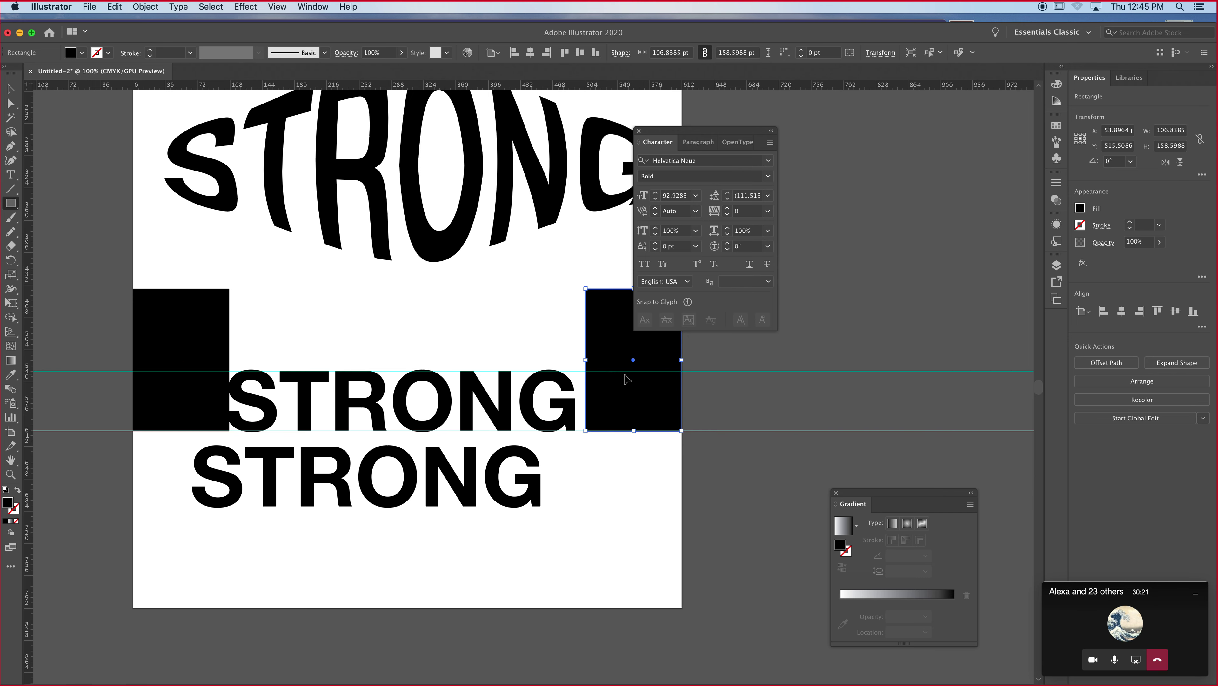
click(576, 405)
drag(578, 360, 592, 350)
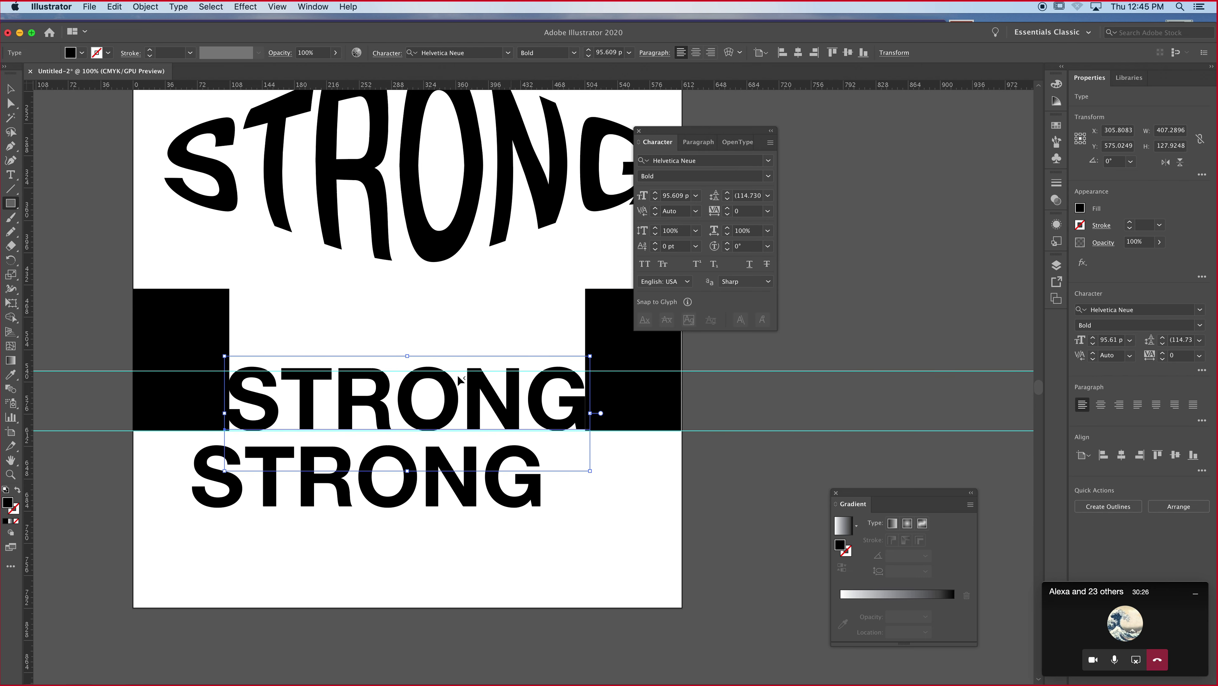
click(102, 303)
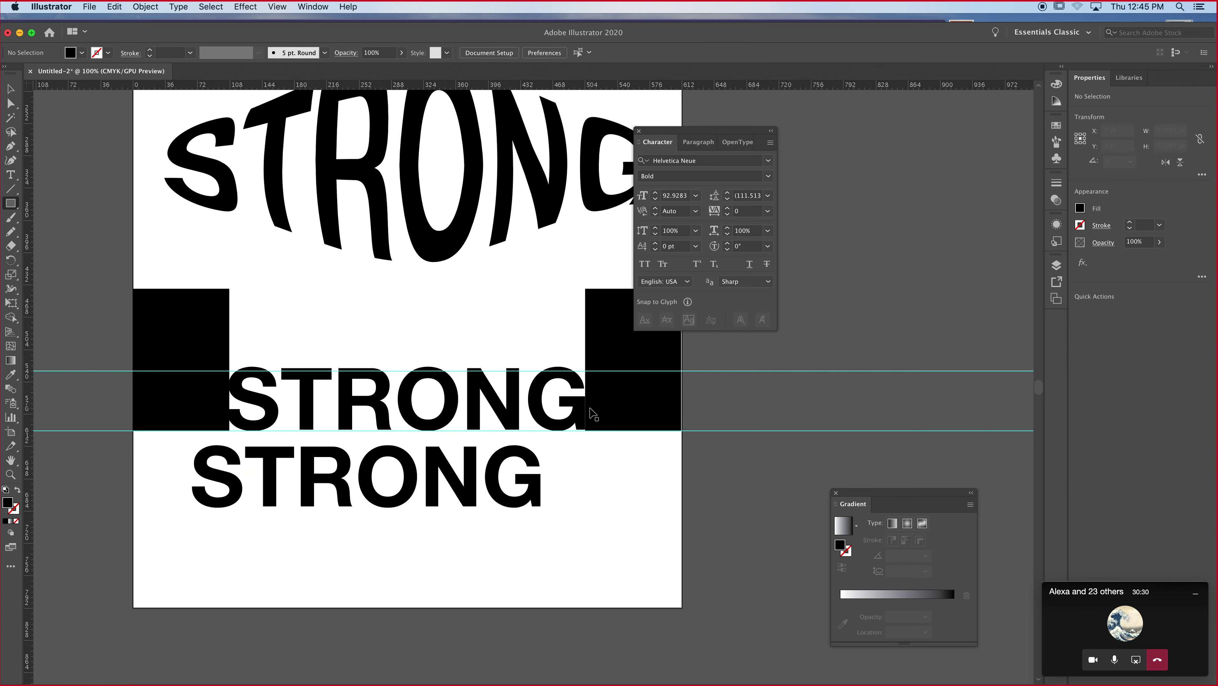
- Narrow the left rectangle slightly, then delete both measuring rectangles
click(224, 394)
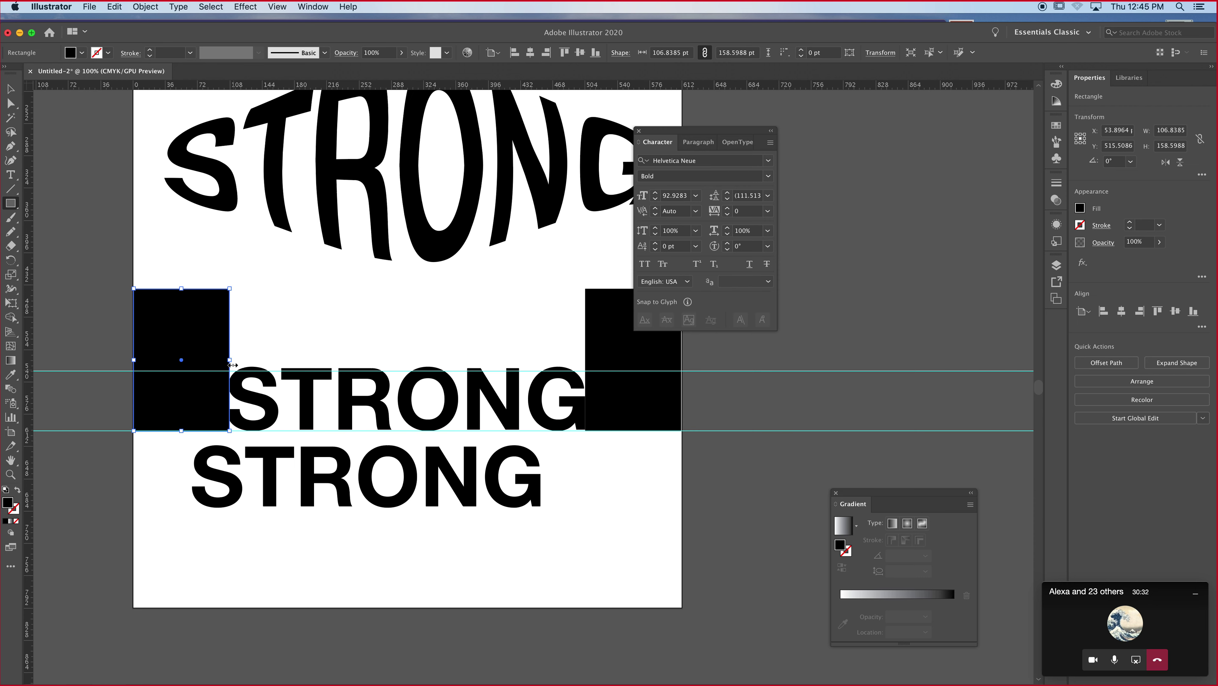
drag(232, 365, 229, 365)
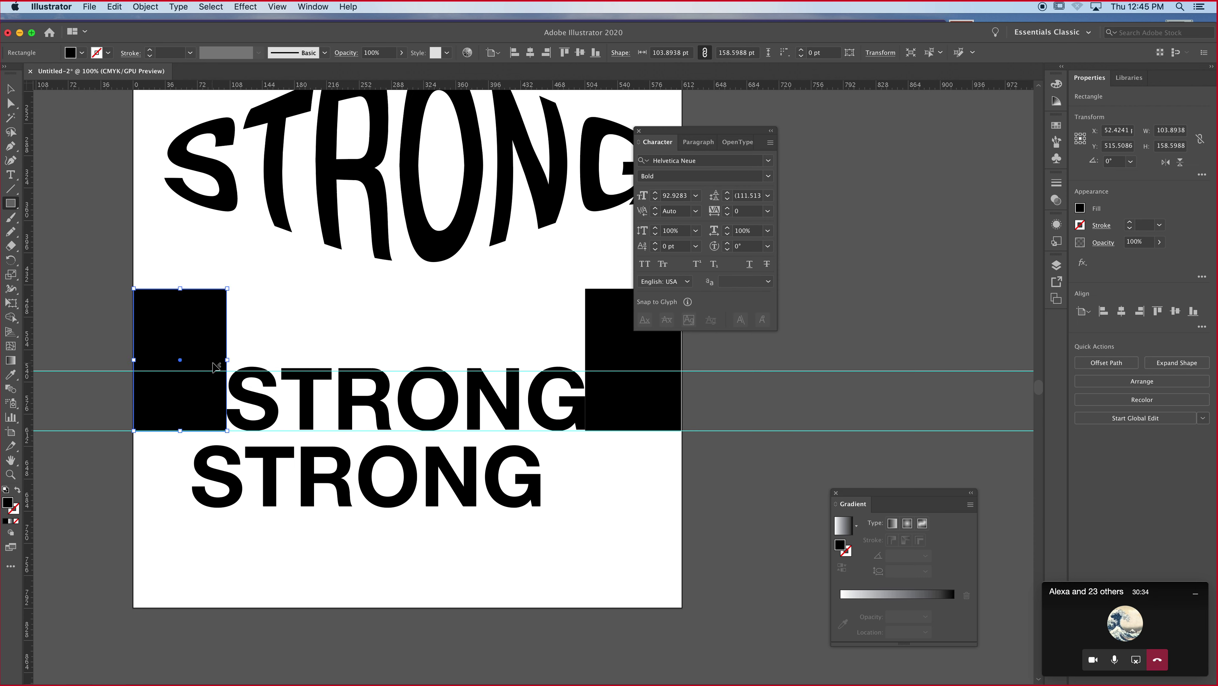
shift+click(626, 354)
key(Delete)
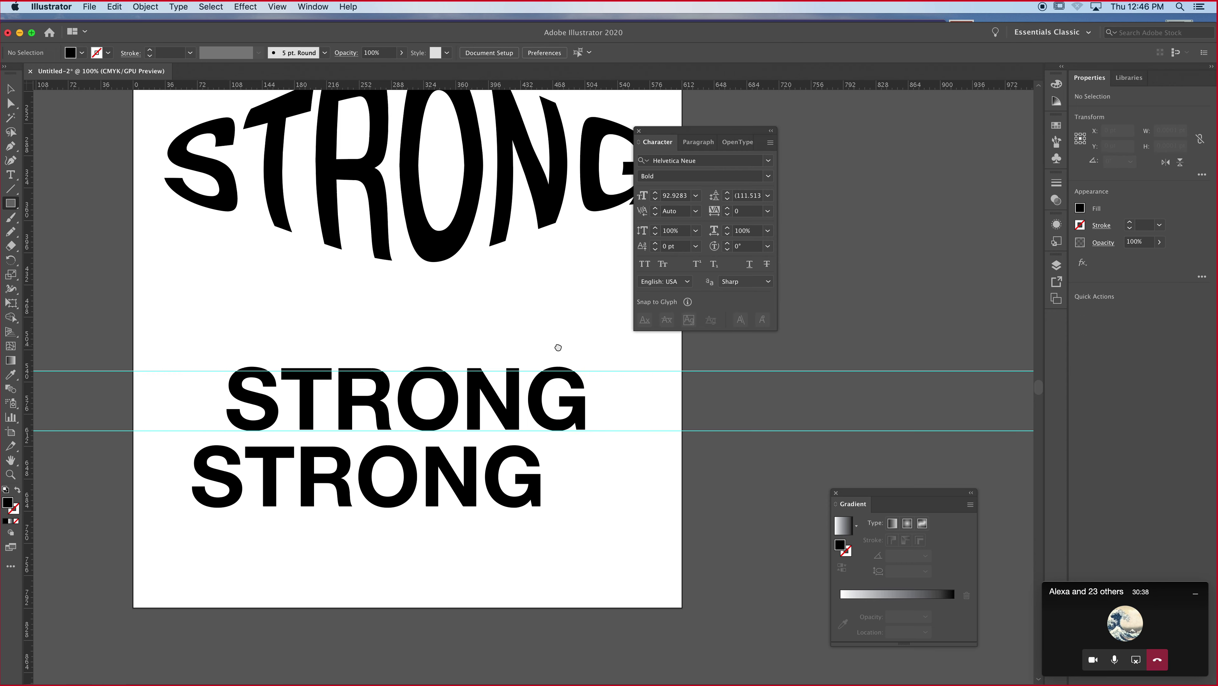
drag(558, 349, 473, 253)
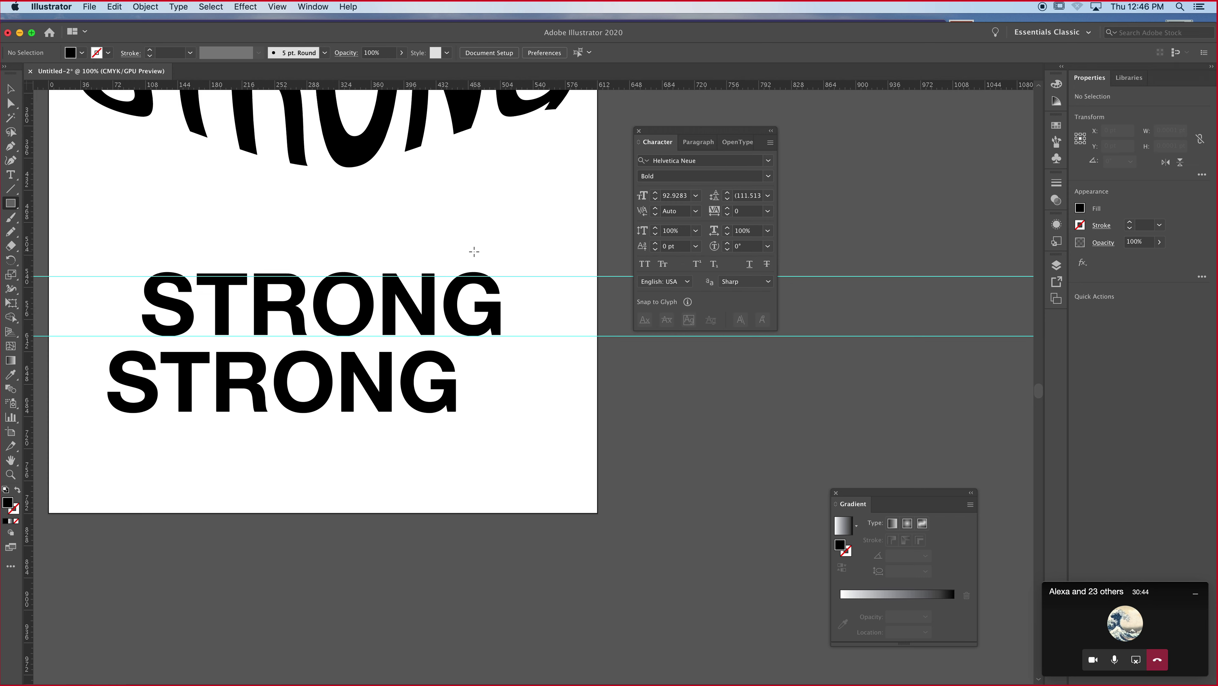
super+click(500, 310)
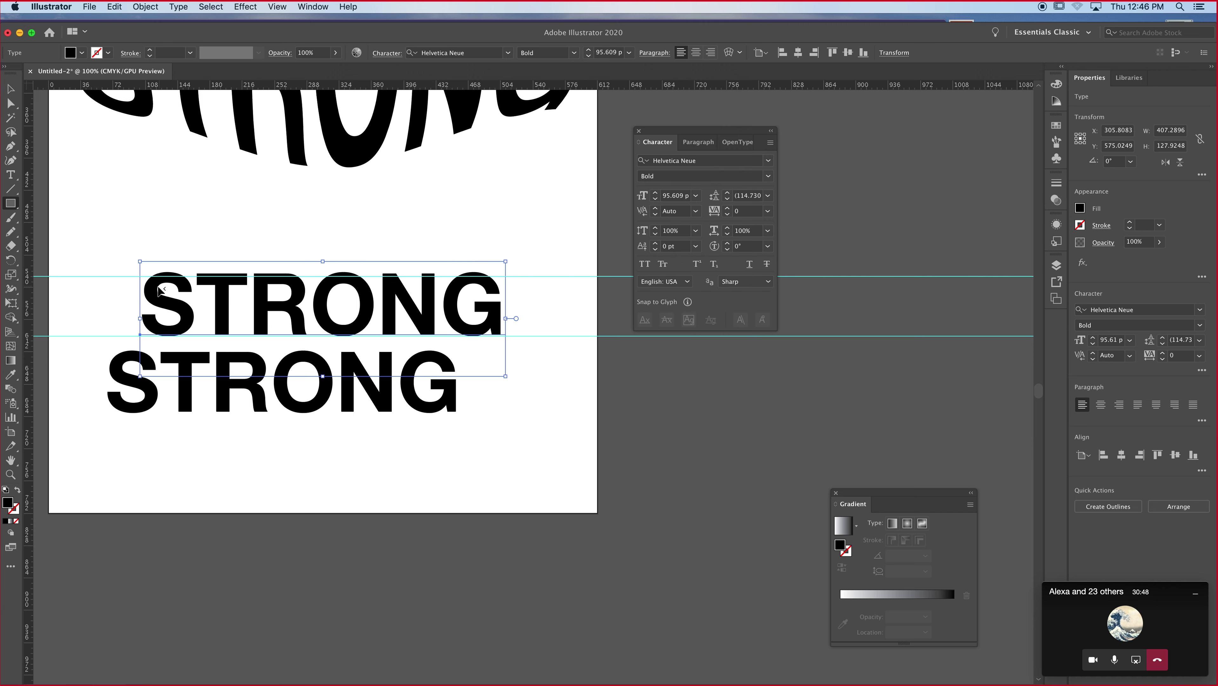
double_click(294, 306)
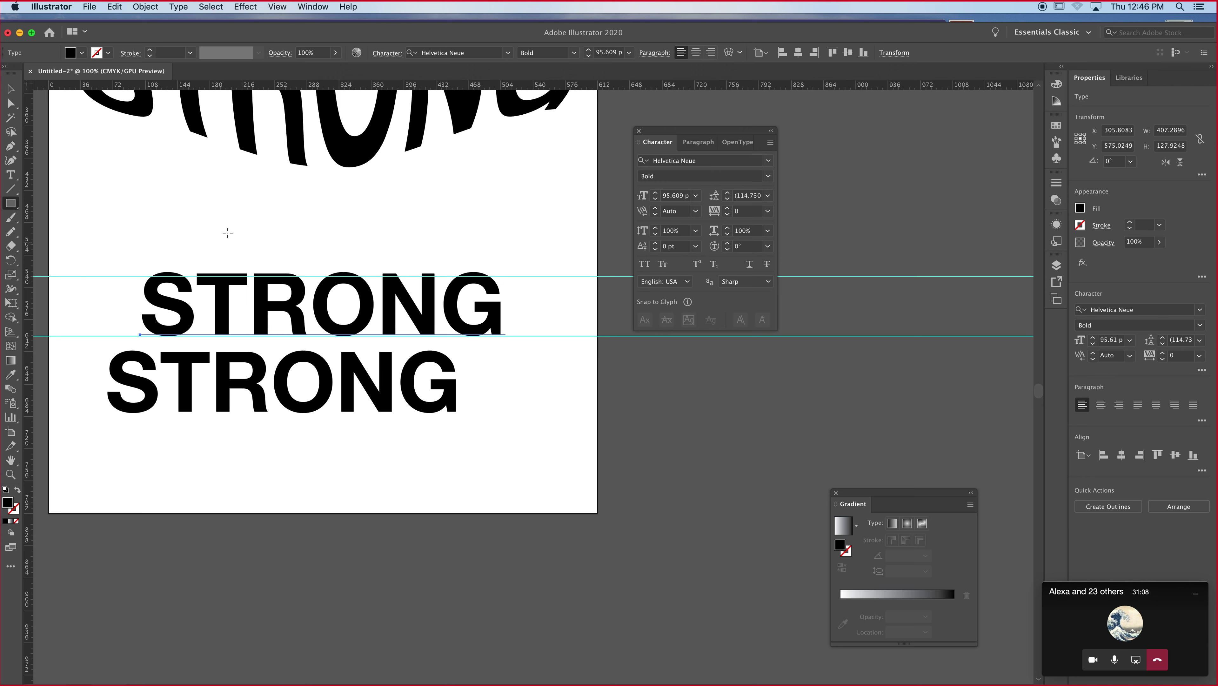
mouse_move(196, 683)
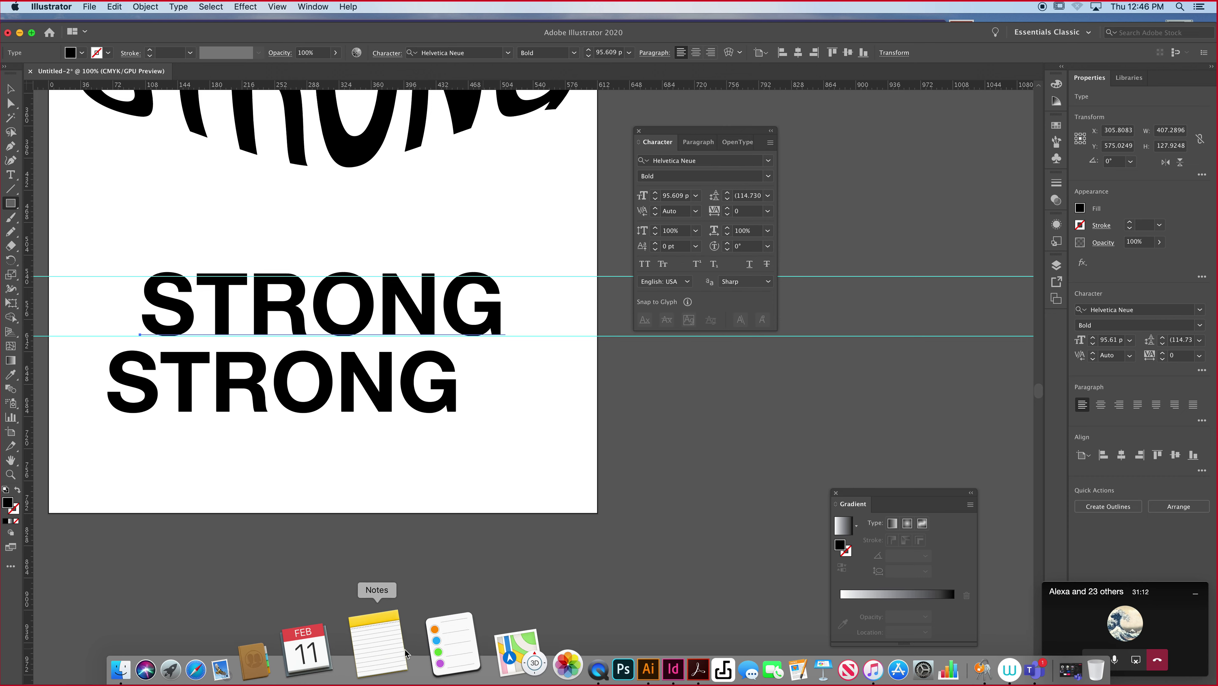
- Search Safari for 'BANK of the West Logo' and open the red bear logo image result
click(297, 649)
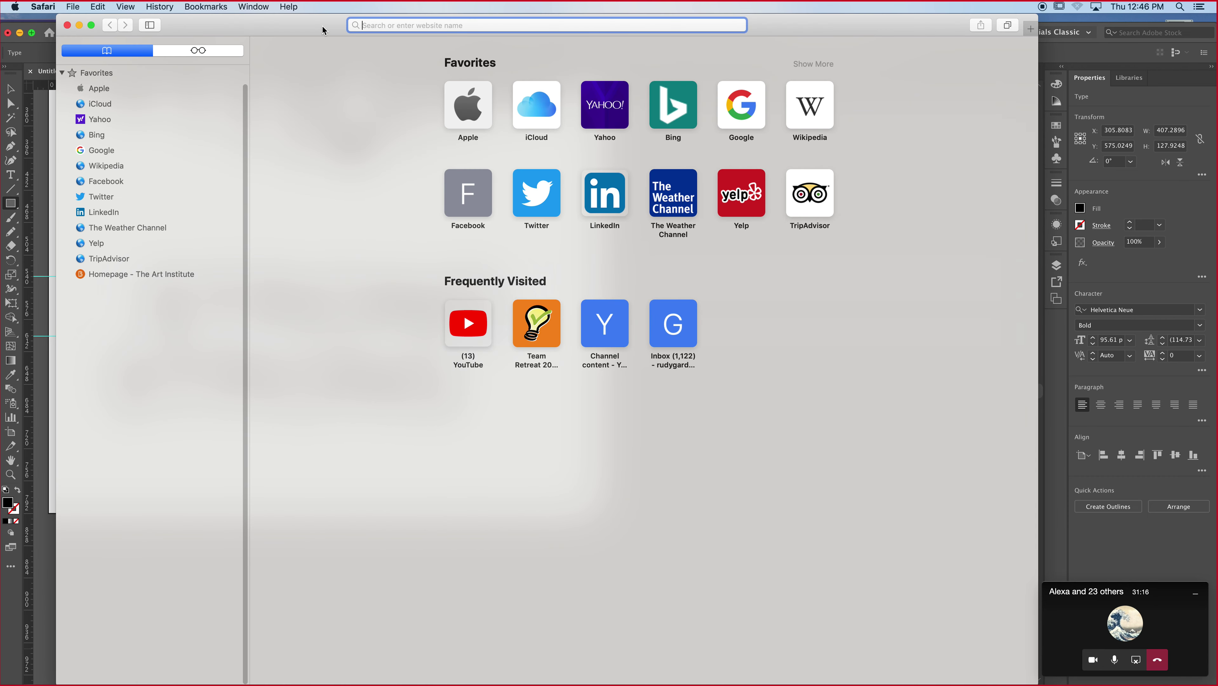
text(BA)
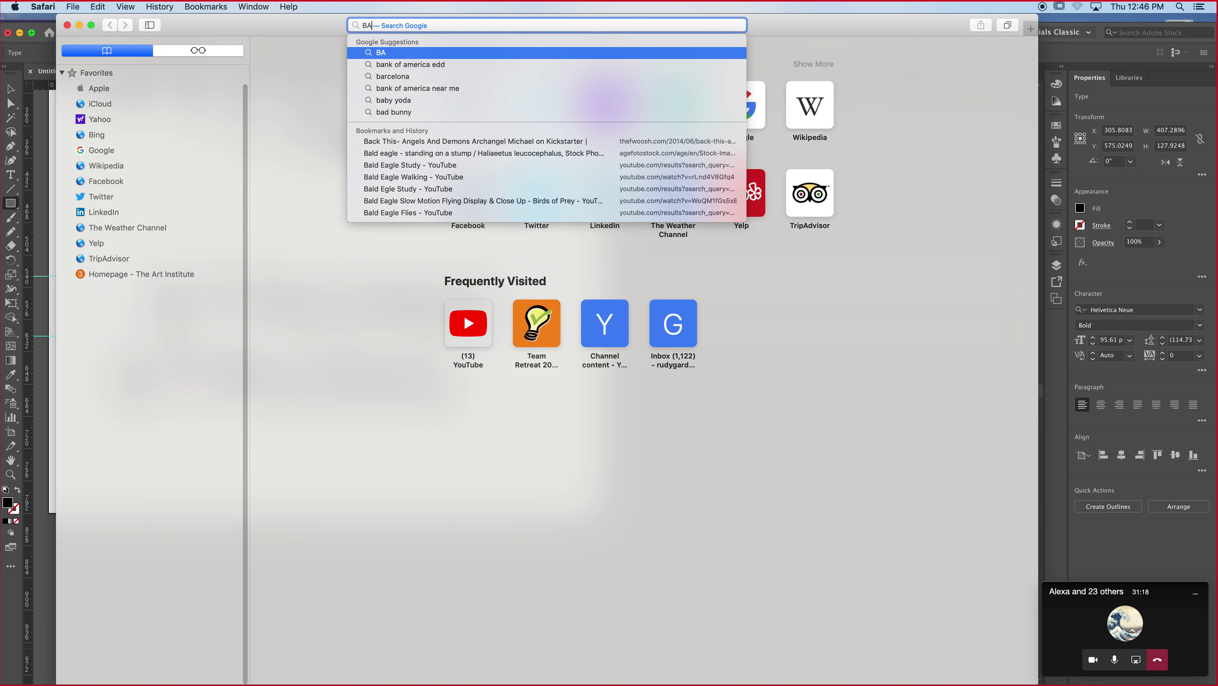
text(NK o)
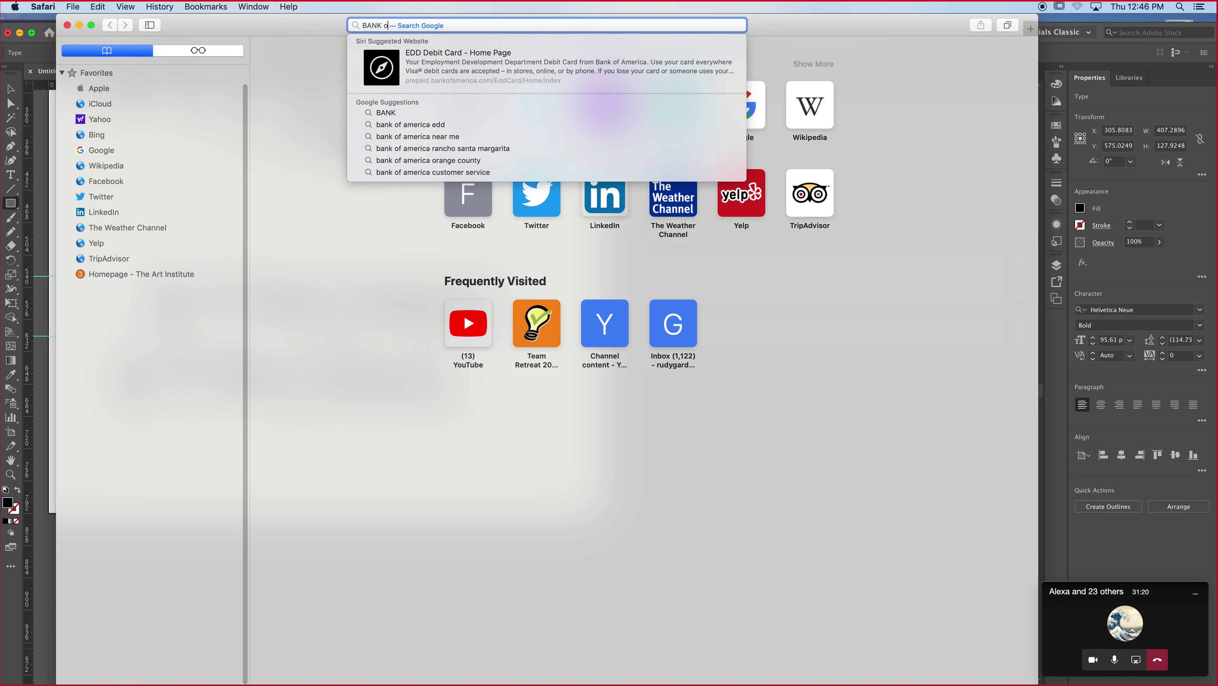
text(f the West Logo)
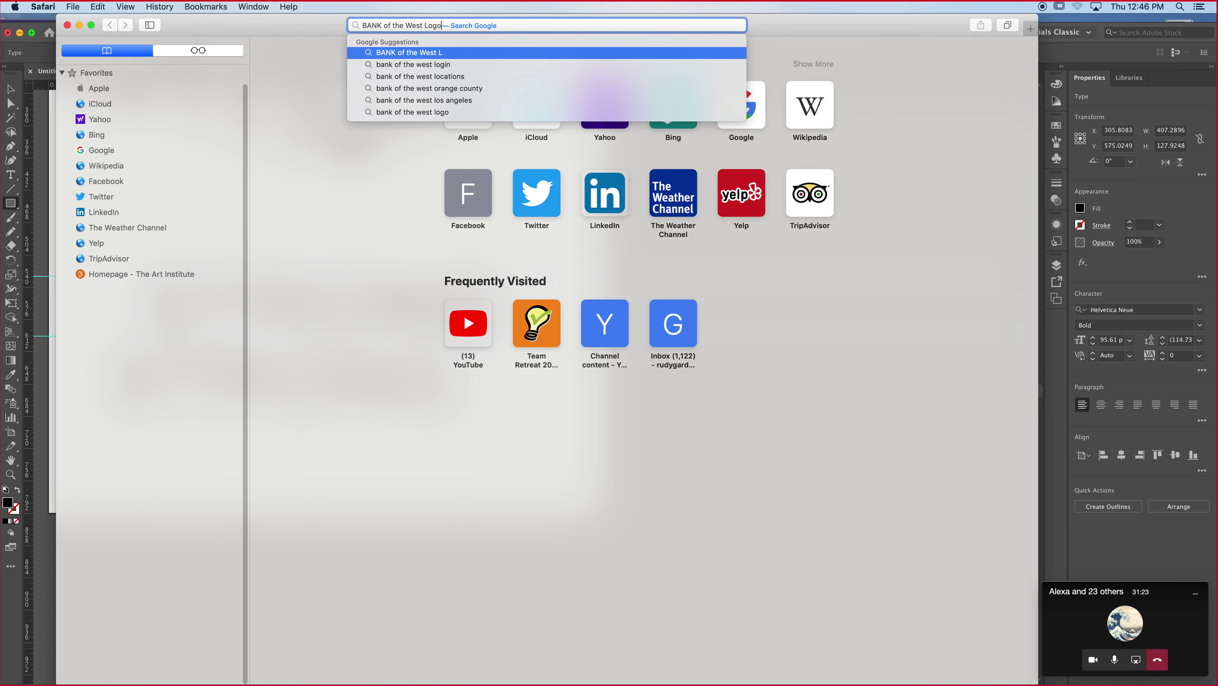
key(Return)
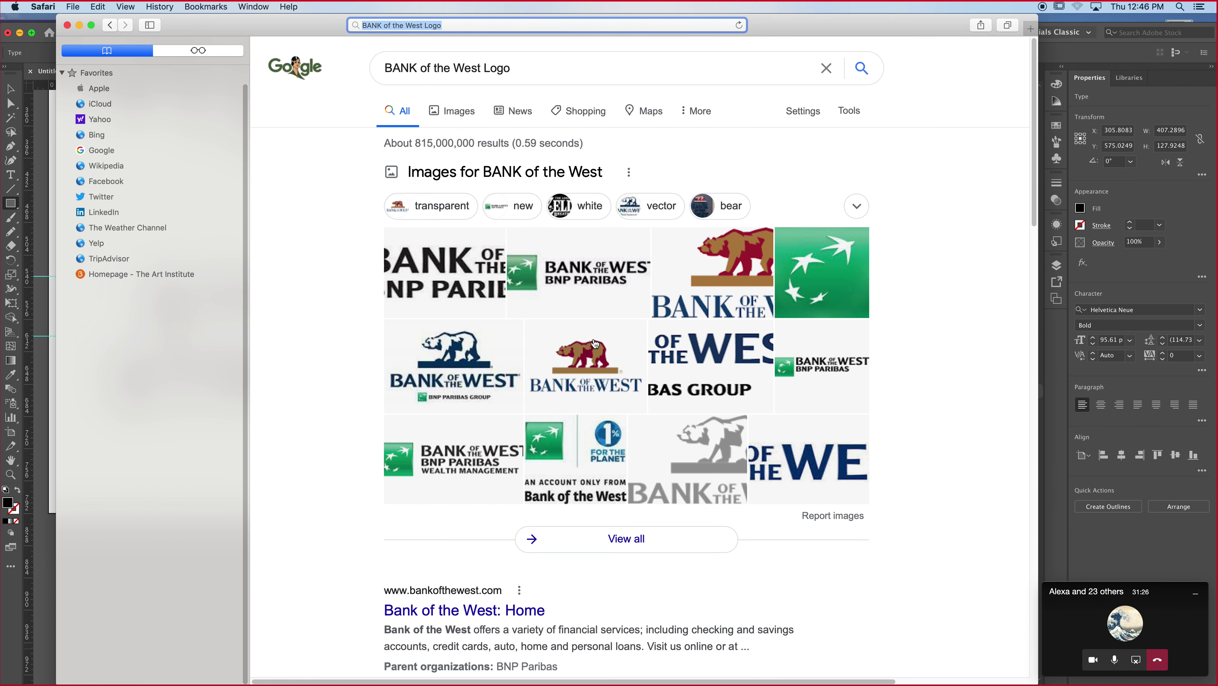
click(712, 286)
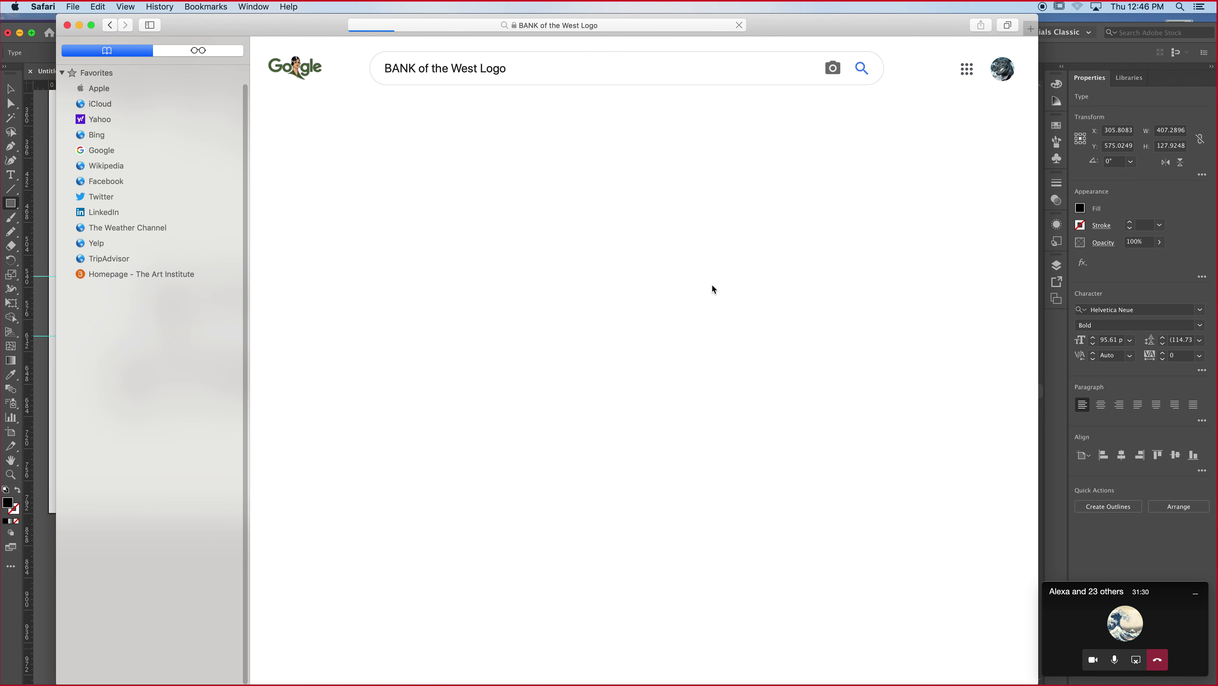